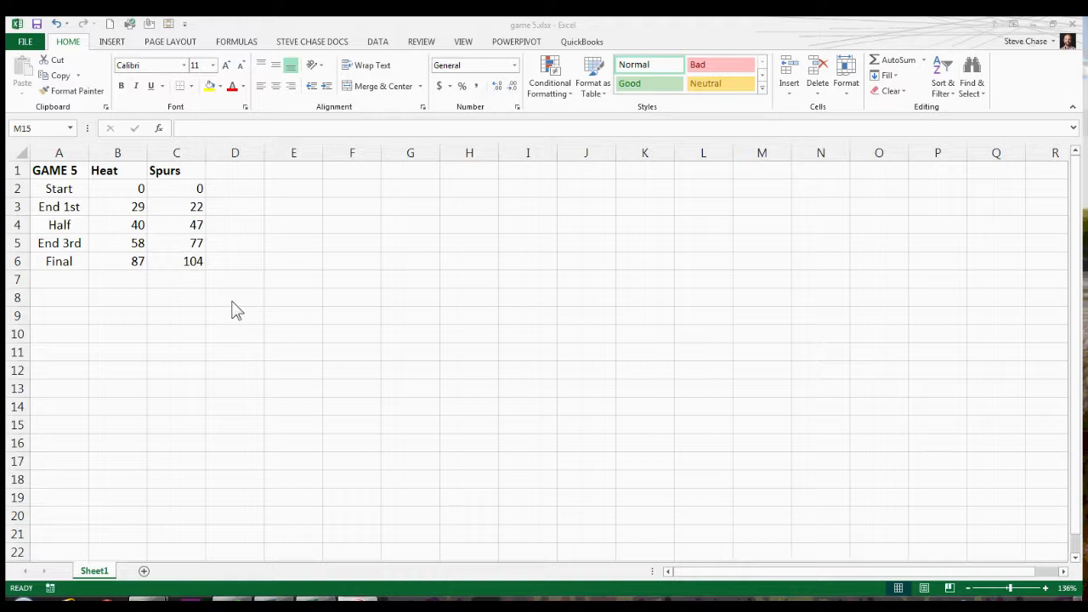
Insert a Line with Markers chart of the Game 5 scores and move it up beside the data.
click(175, 209)
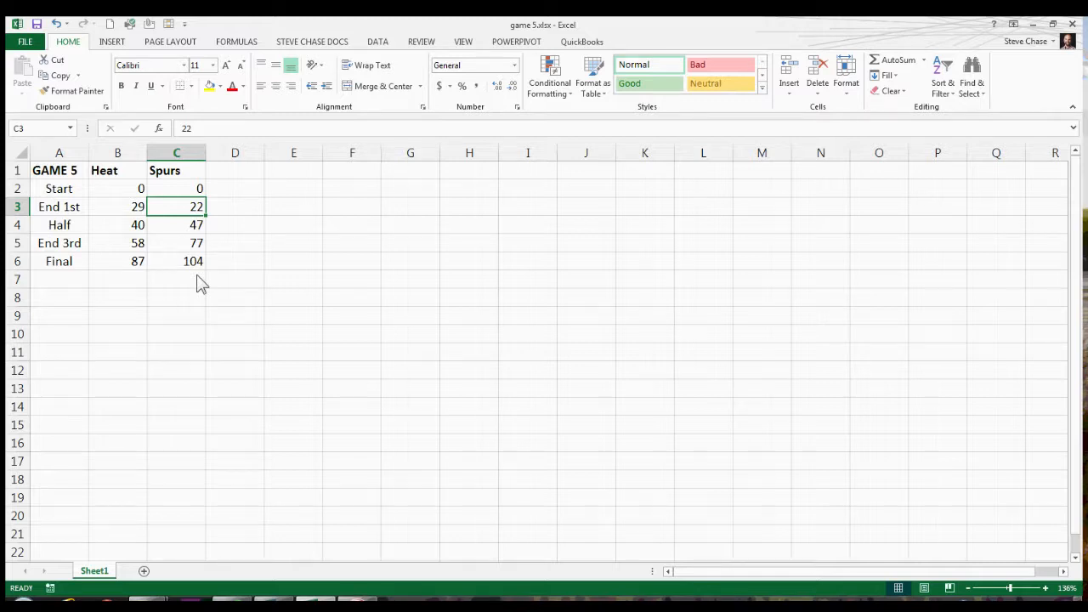
click(118, 46)
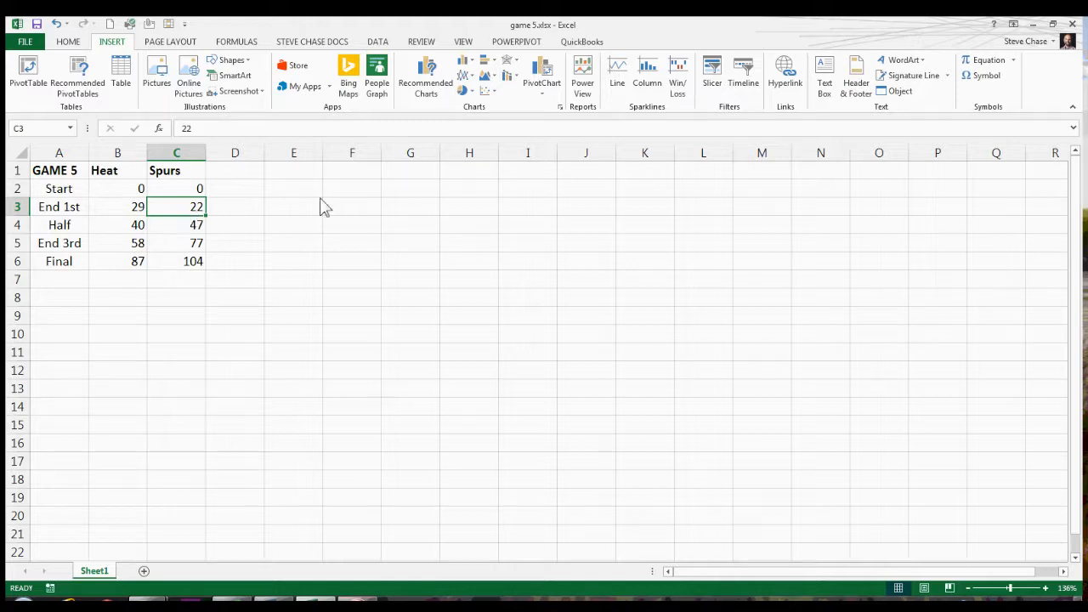
click(466, 78)
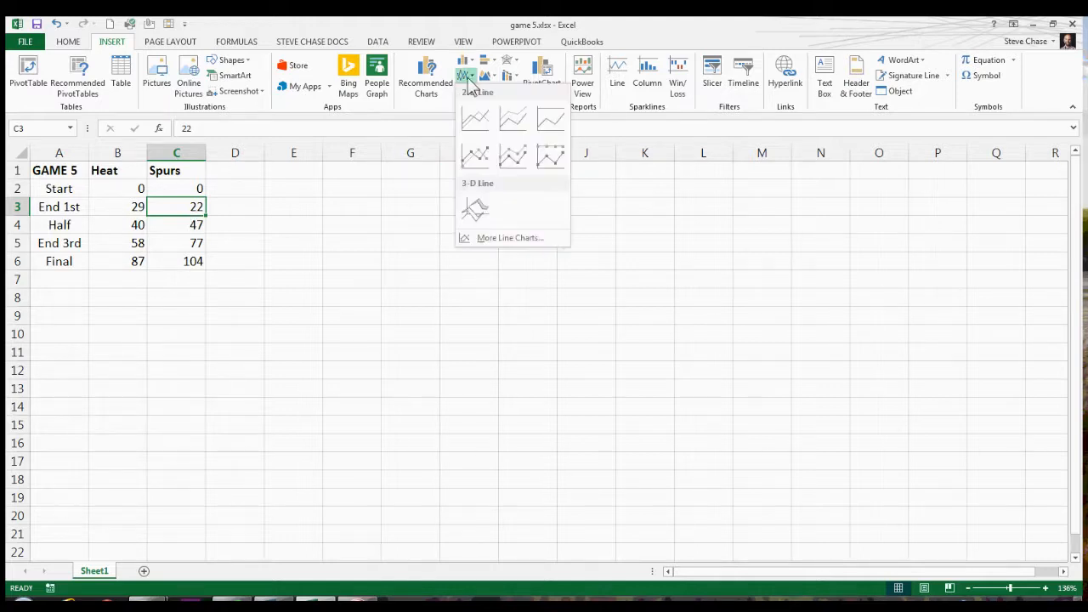
click(476, 154)
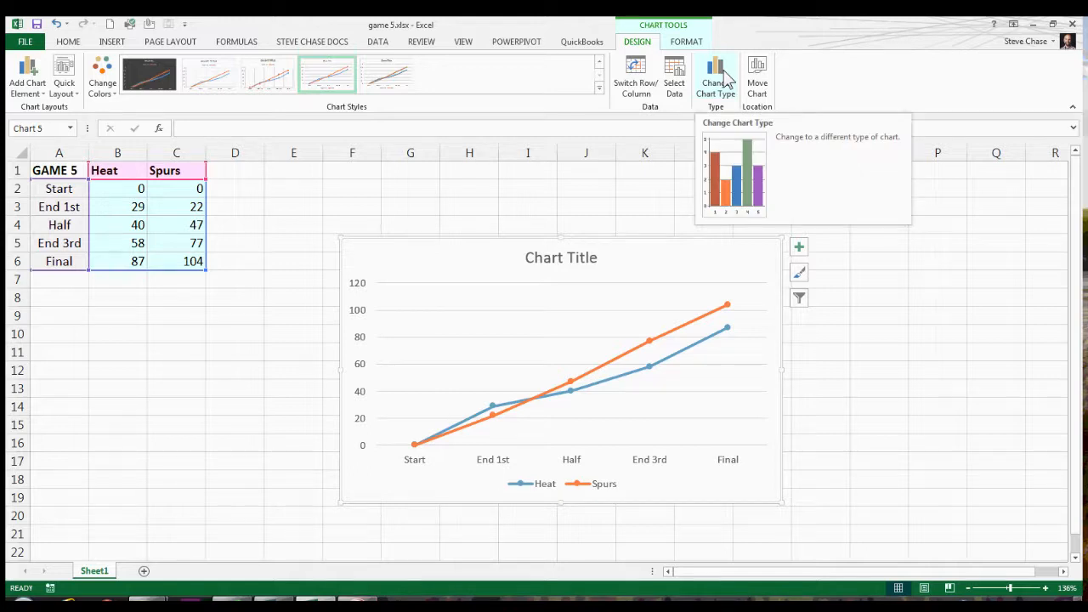
mouse_move(673, 238)
mouse_down()
mouse_move(638, 246)
mouse_move(565, 184)
mouse_up()
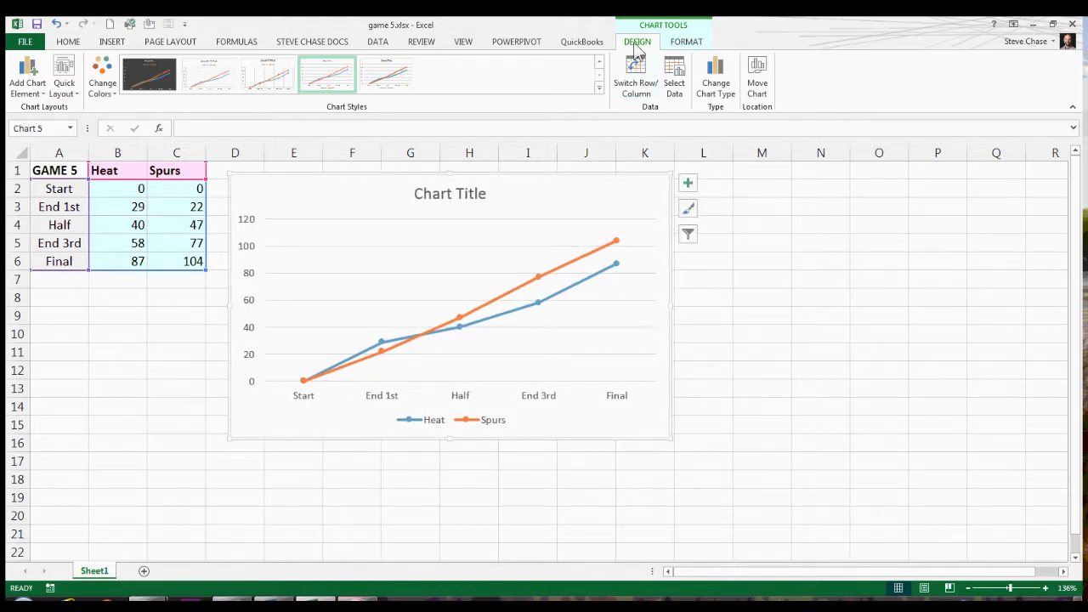
Add a data table without legend keys to the line chart and place the legend at the top of the chart.
click(687, 44)
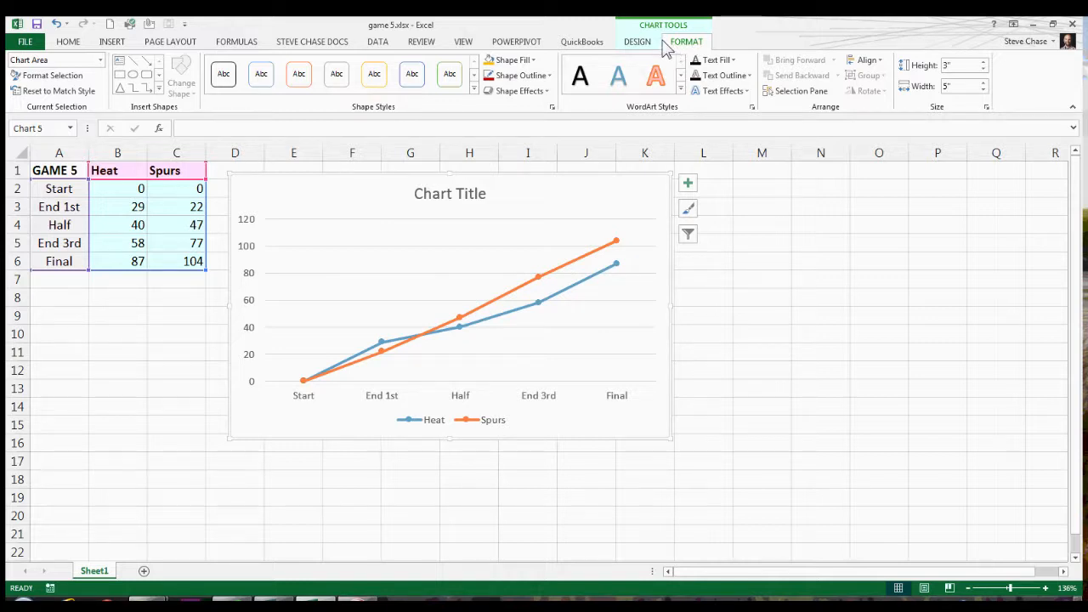
click(689, 183)
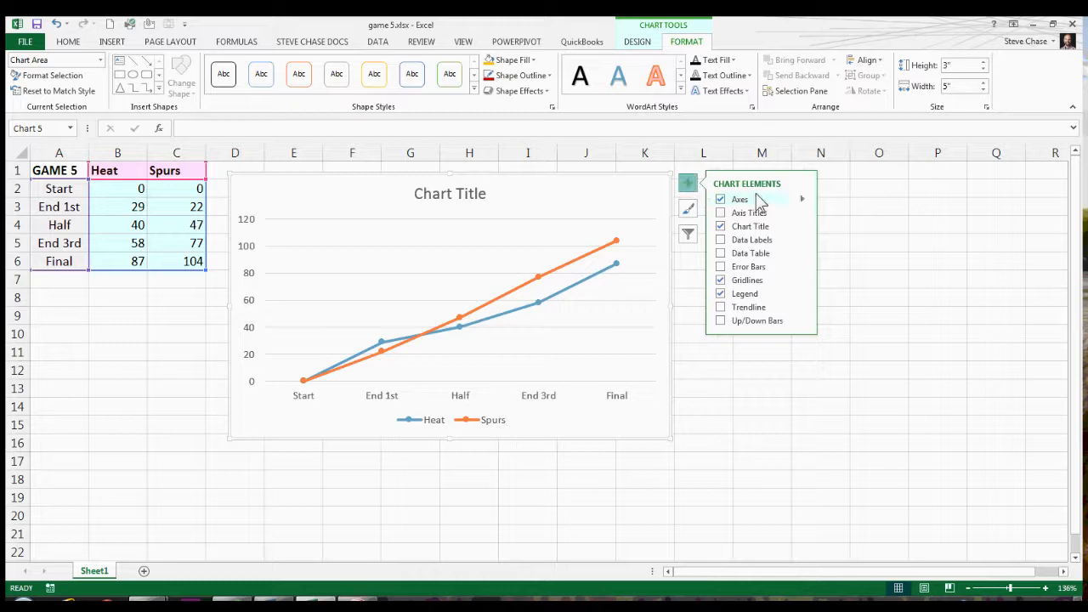
click(721, 255)
click(779, 255)
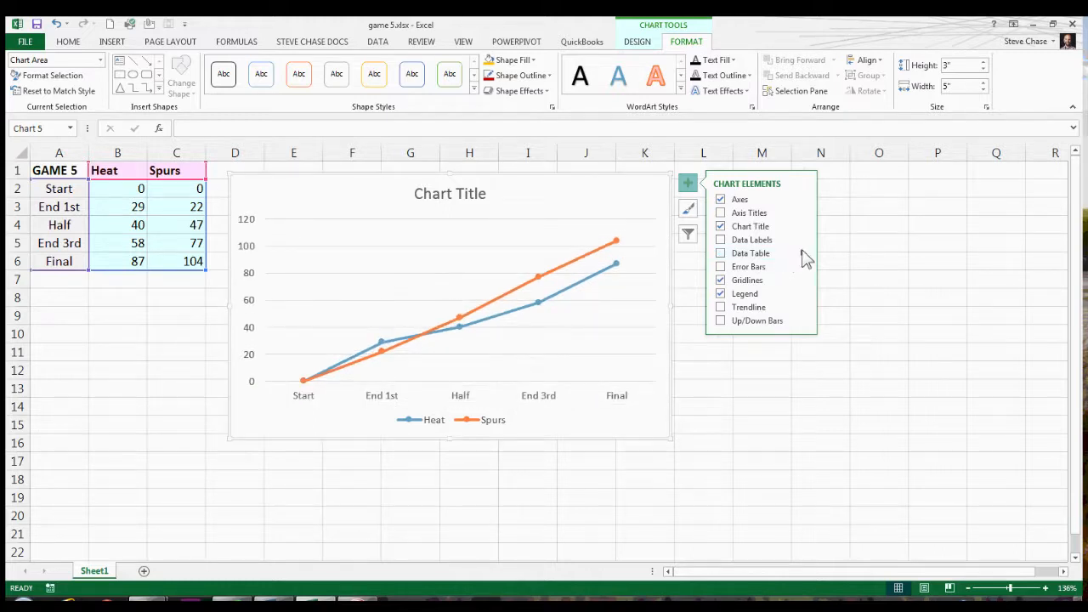
click(771, 254)
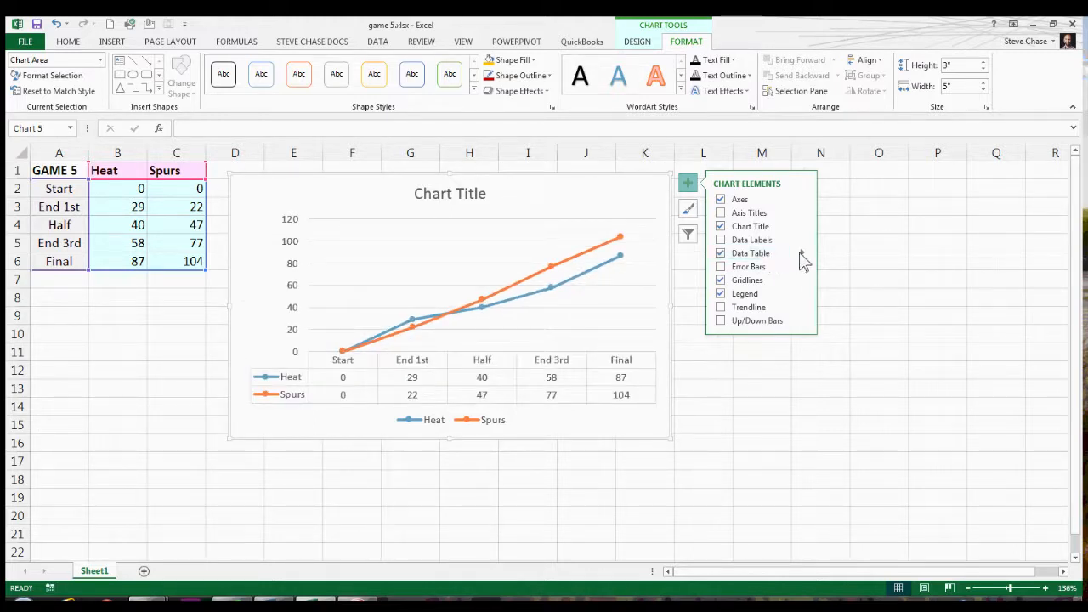
click(802, 255)
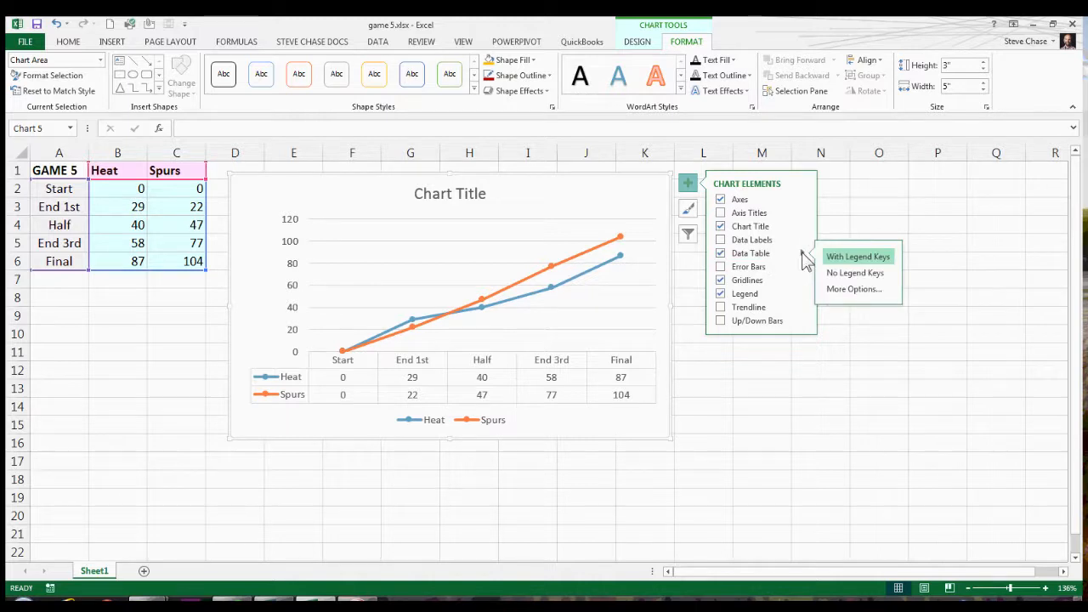
click(857, 274)
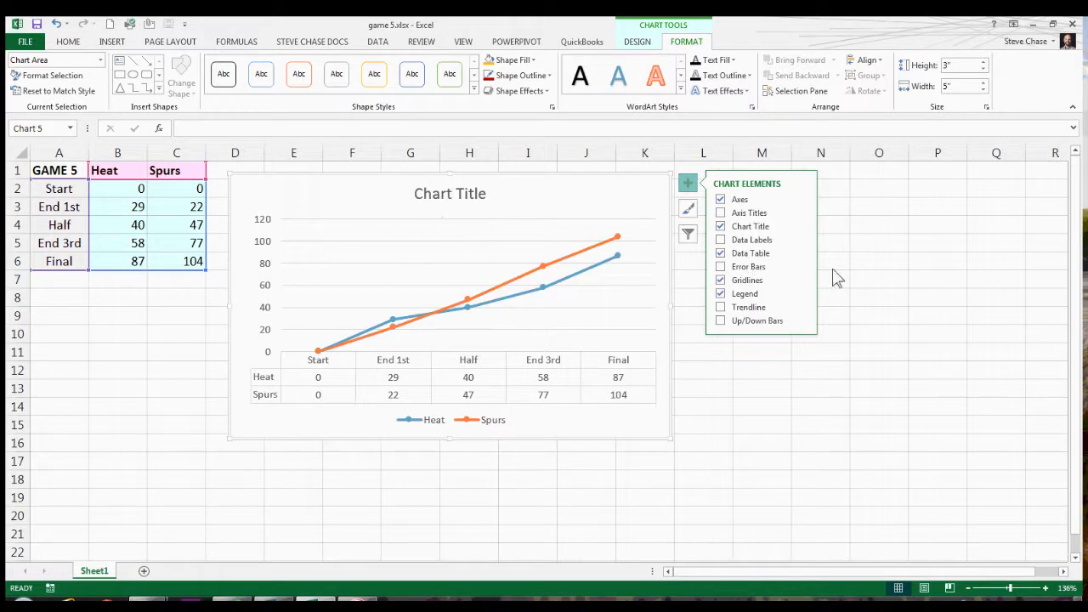
click(802, 294)
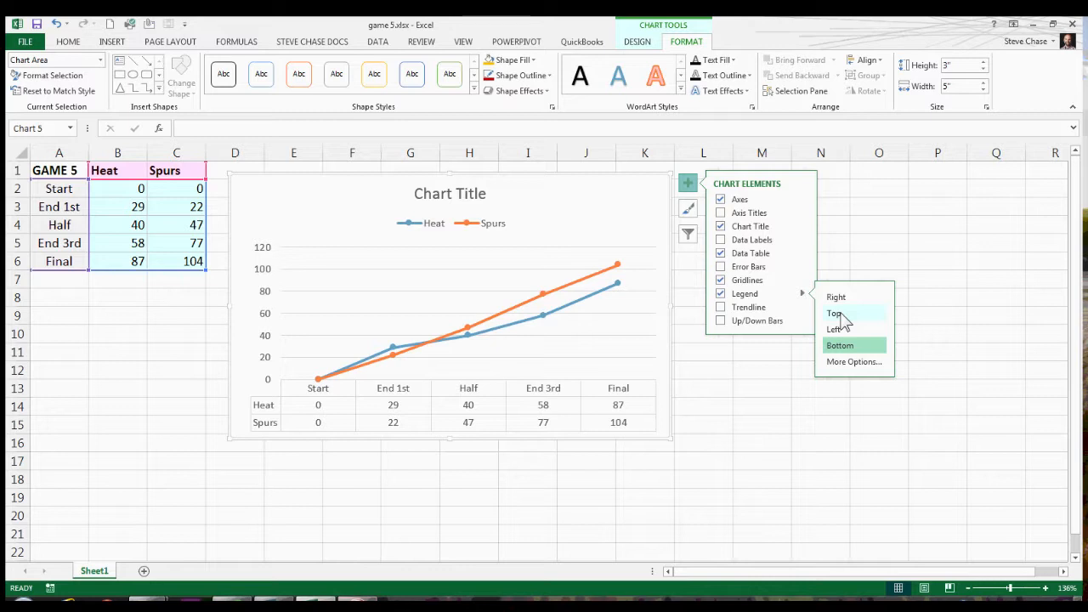
click(840, 315)
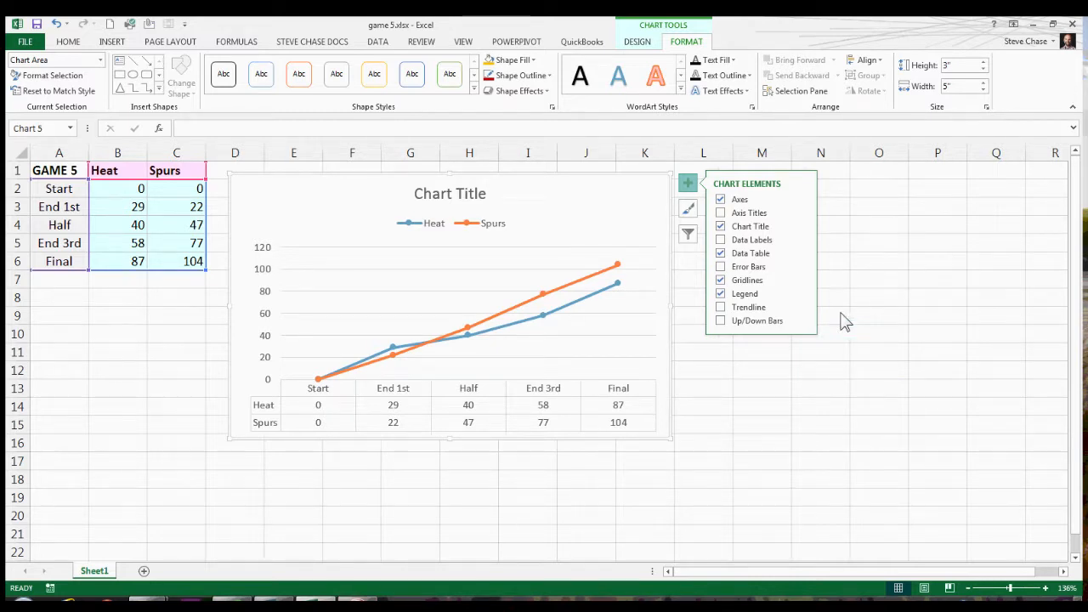
Apply the dark Style 6 to the line chart and look at the available color schemes.
click(691, 212)
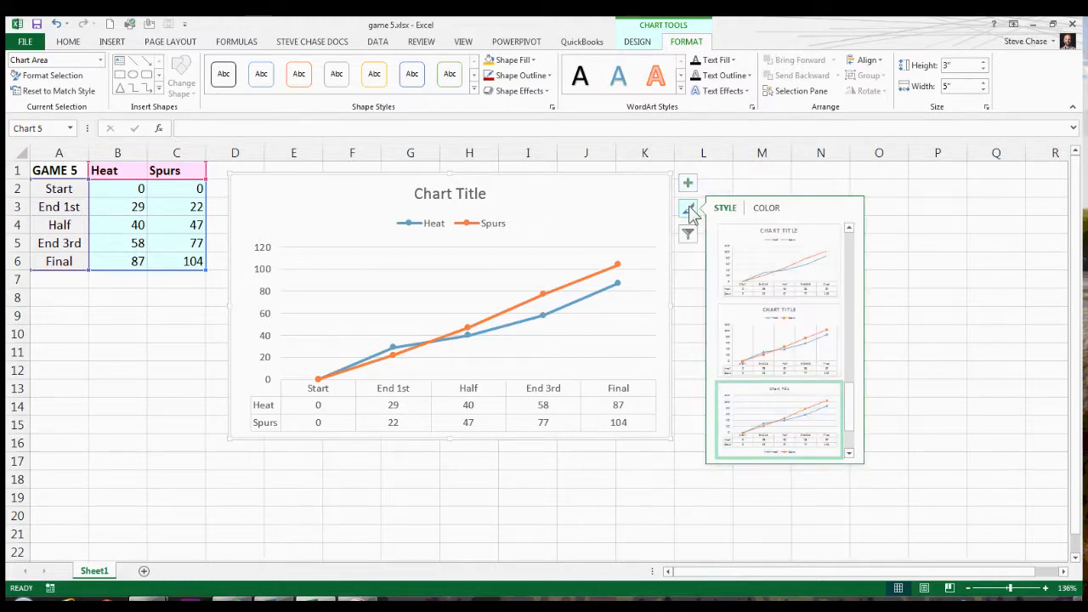
drag(846, 384, 848, 236)
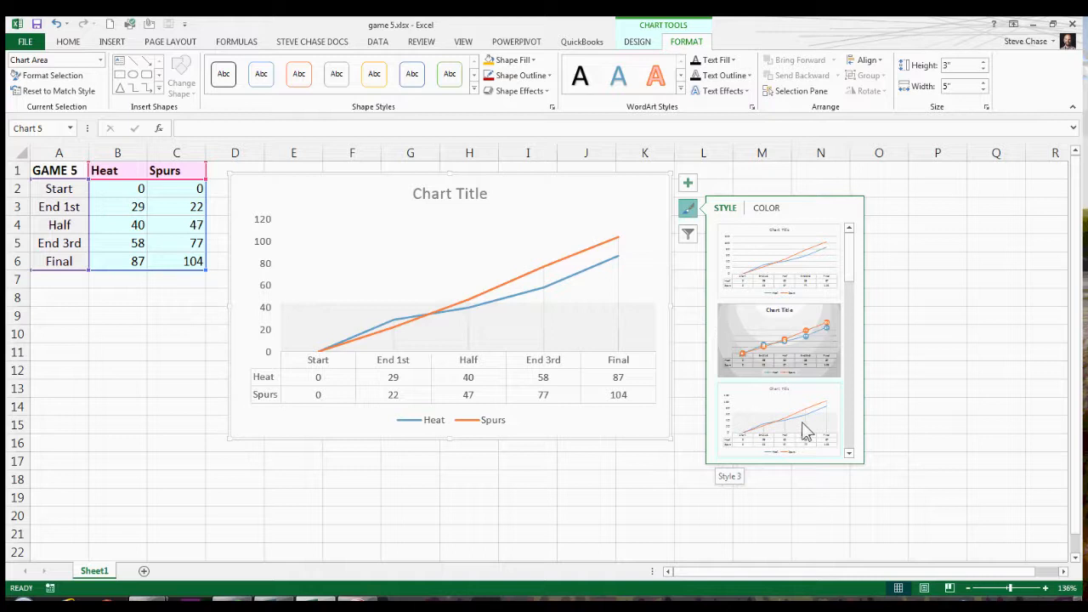
click(849, 453)
click(849, 453)
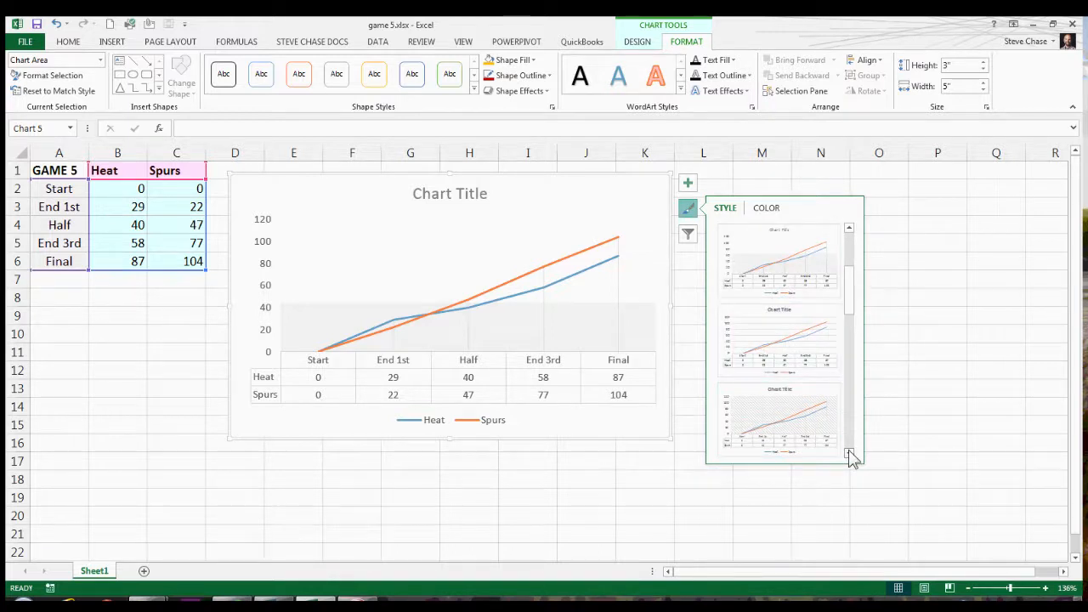
click(849, 452)
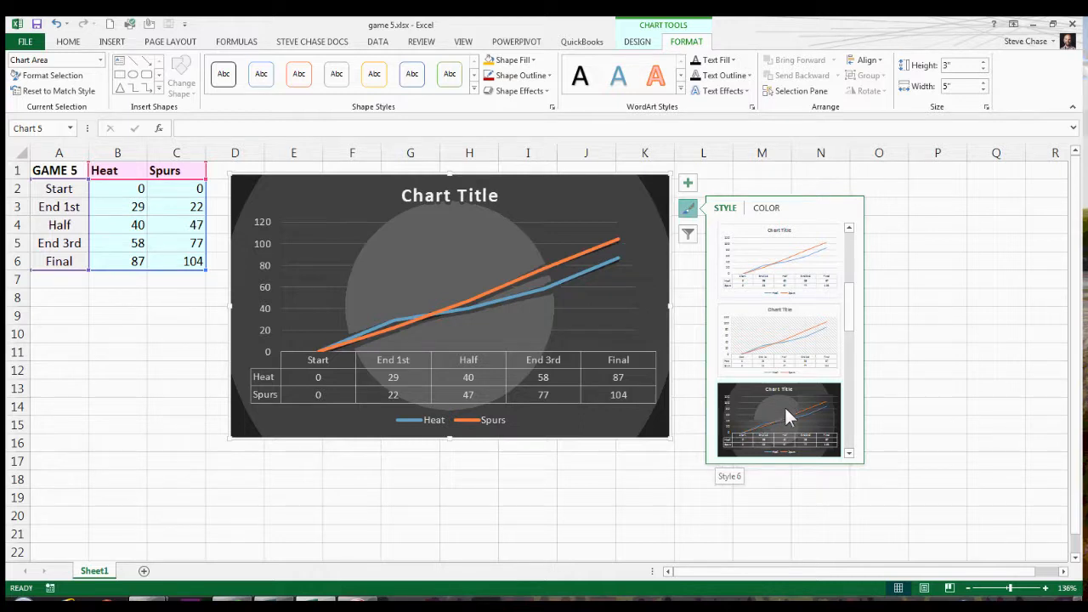
click(784, 415)
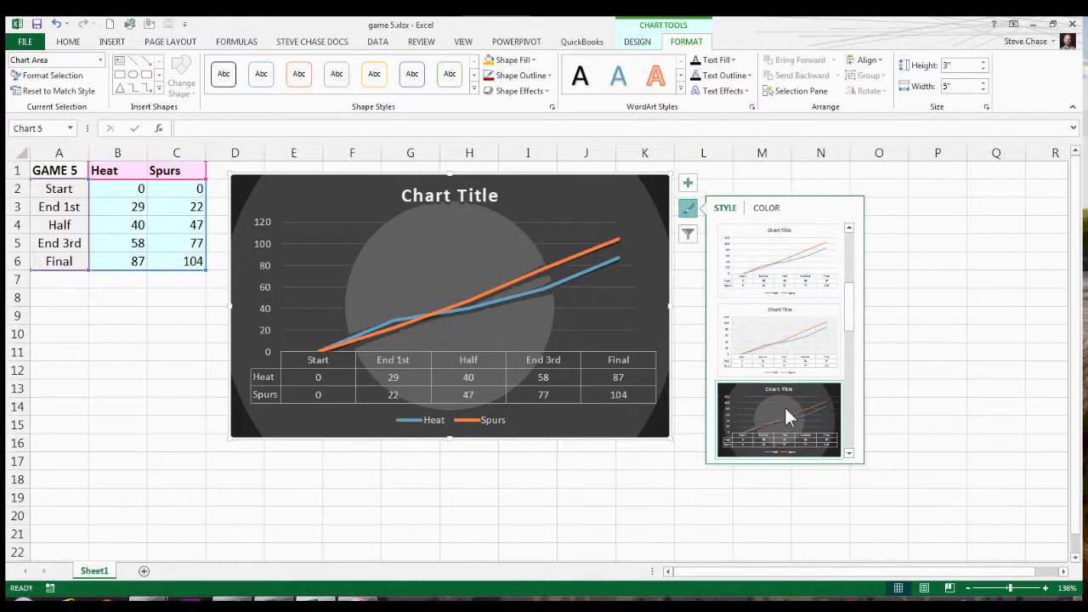
click(770, 211)
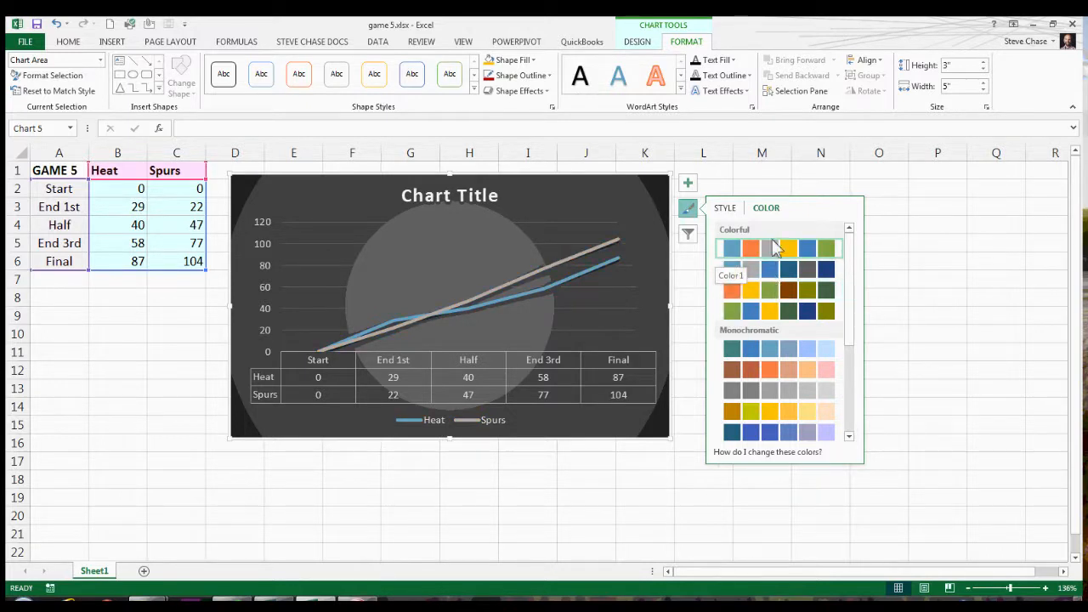
click(690, 212)
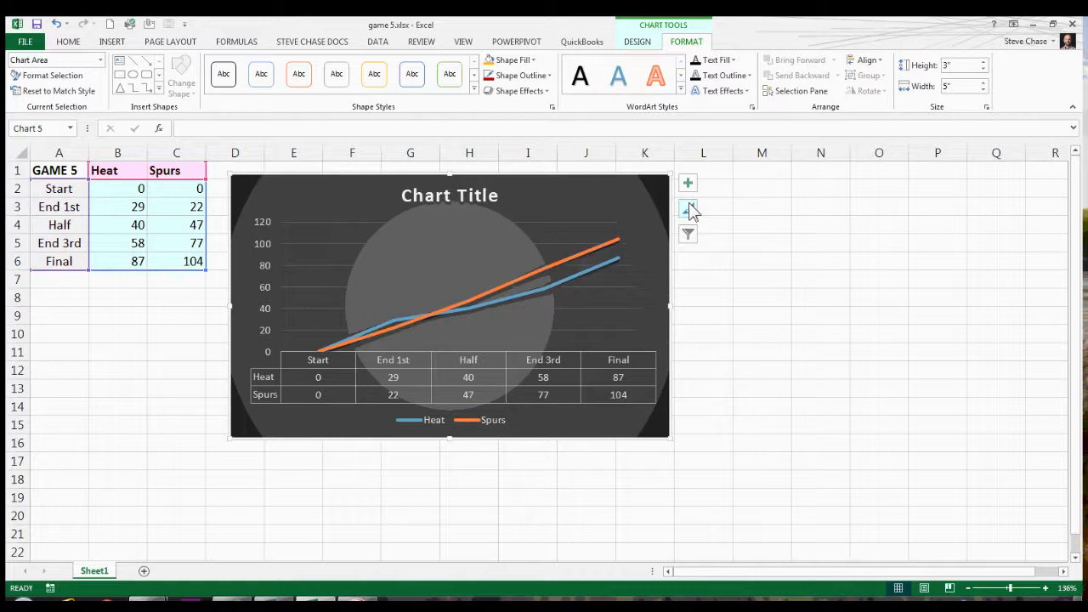
Apply chart Style 11 to the line chart and look through the color palettes without choosing one.
click(638, 42)
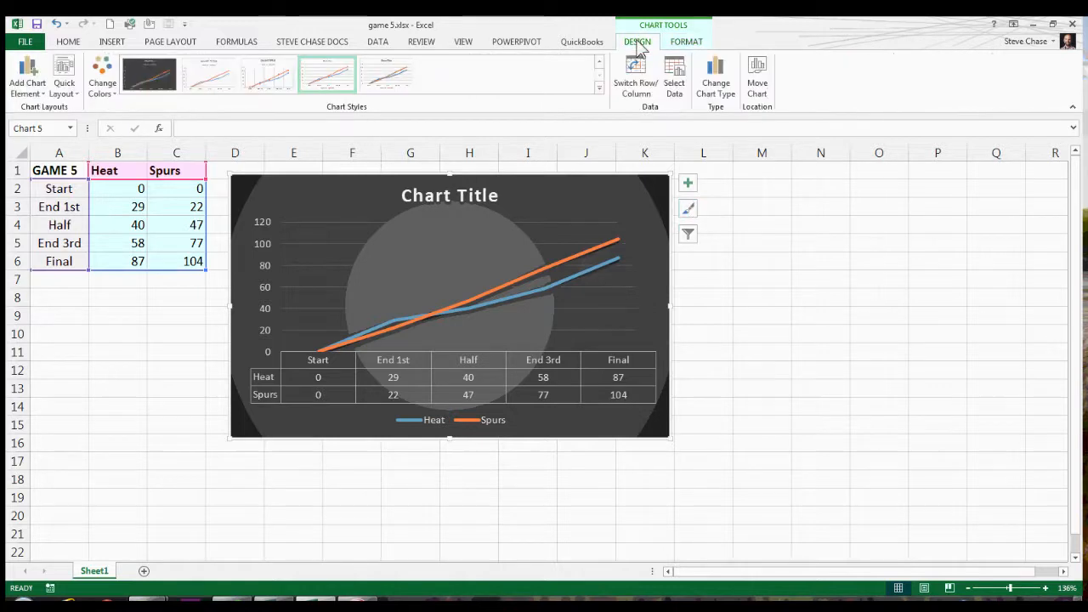
click(600, 88)
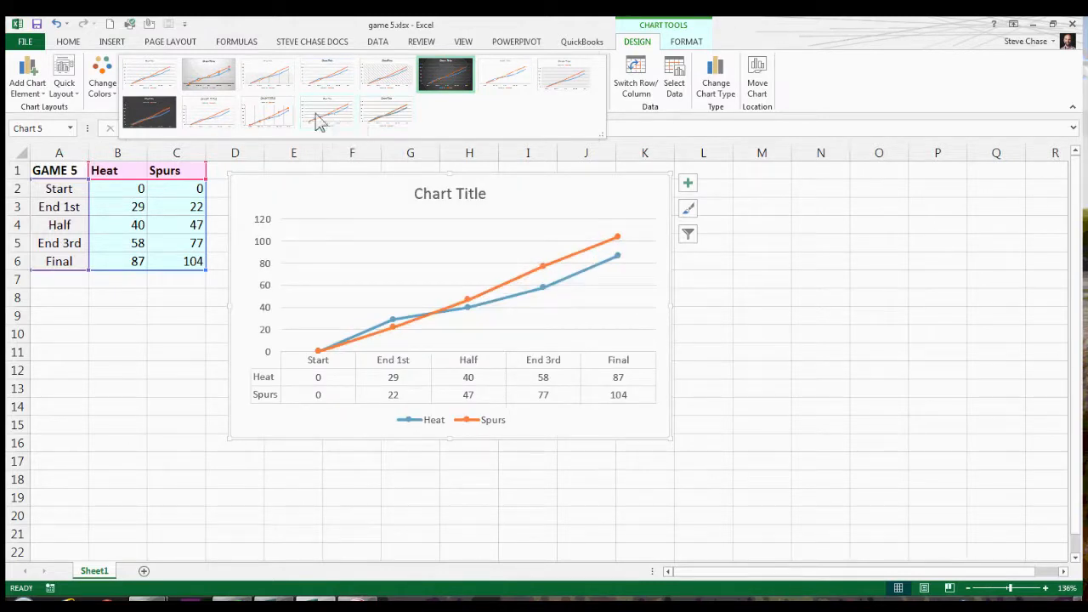
click(272, 115)
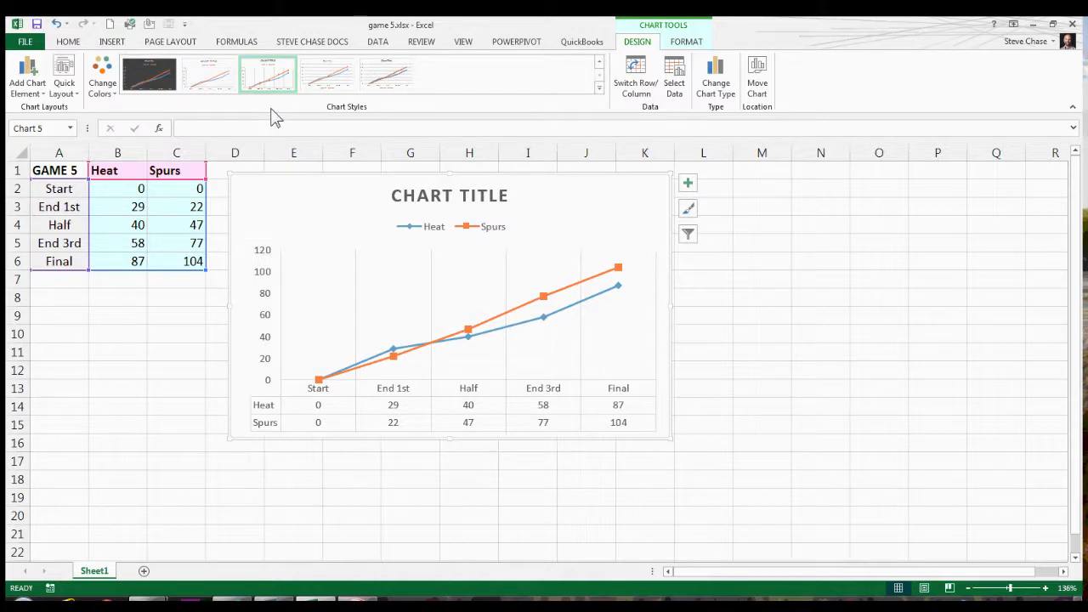
click(106, 88)
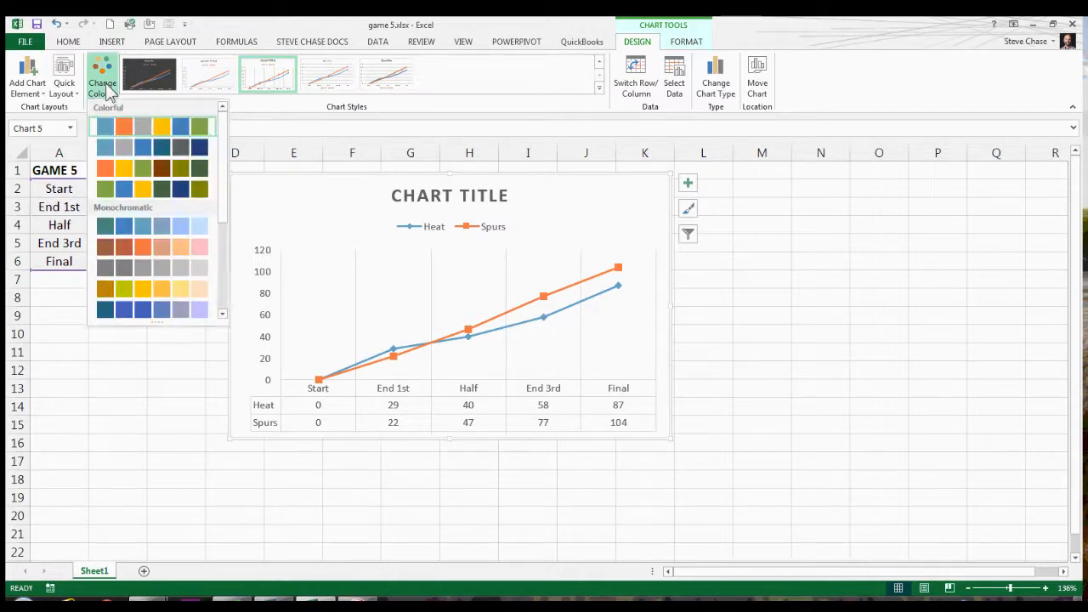
click(106, 89)
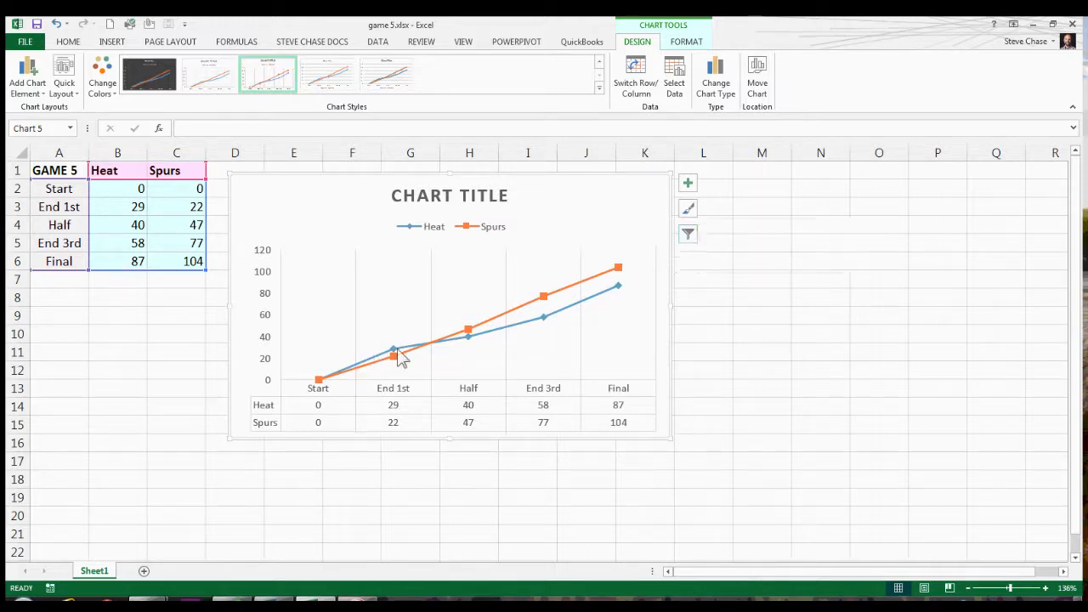
Filter the End 3rd and Final categories out of the line chart.
click(689, 235)
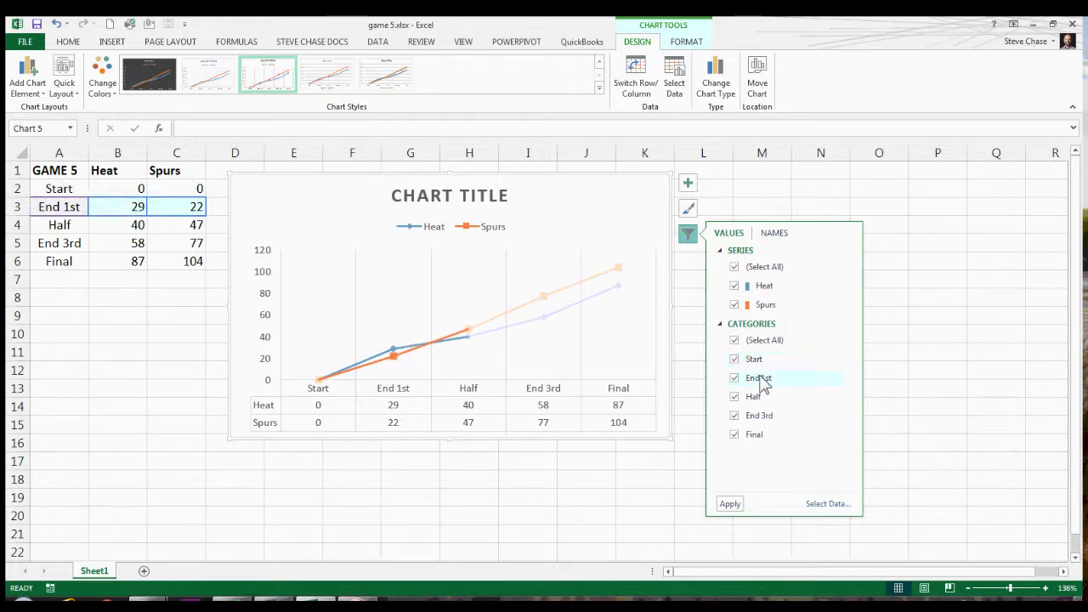
click(734, 416)
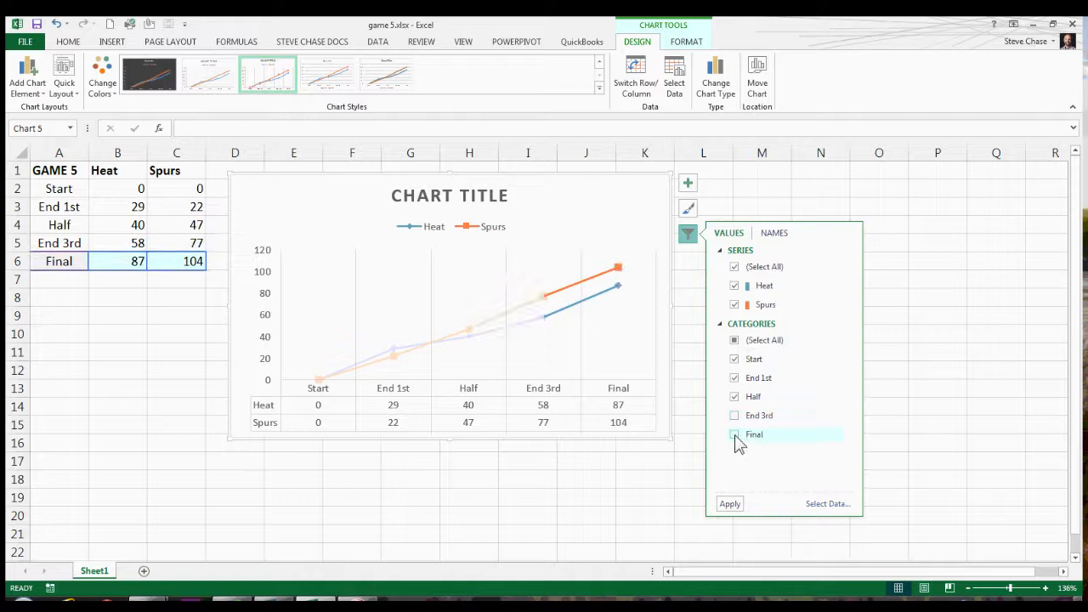
click(728, 505)
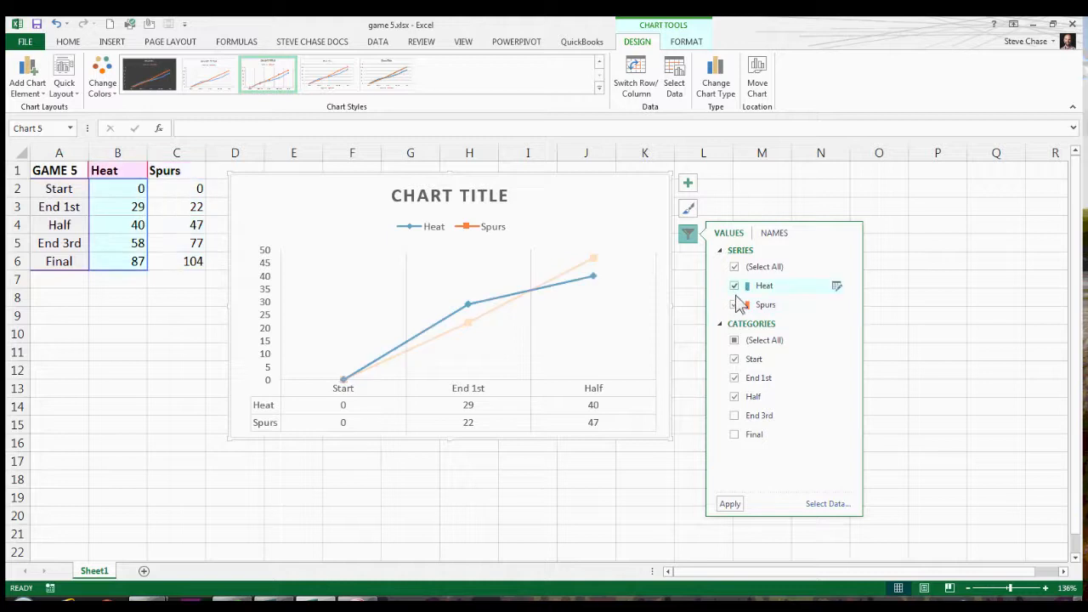
Bring the End 3rd and Final categories back into the line chart through its filter.
click(734, 417)
click(735, 433)
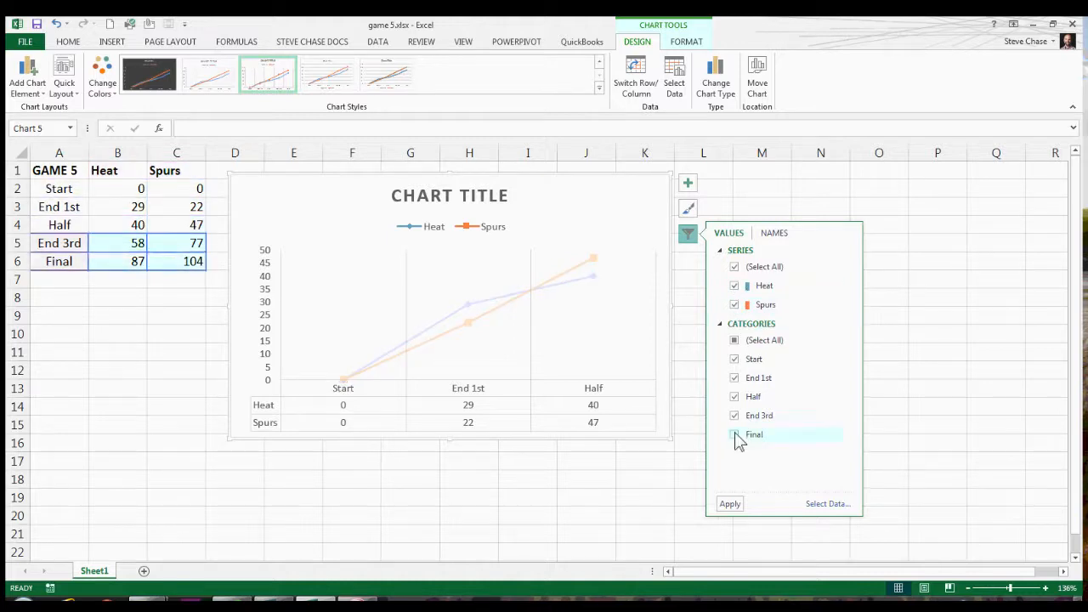
click(731, 504)
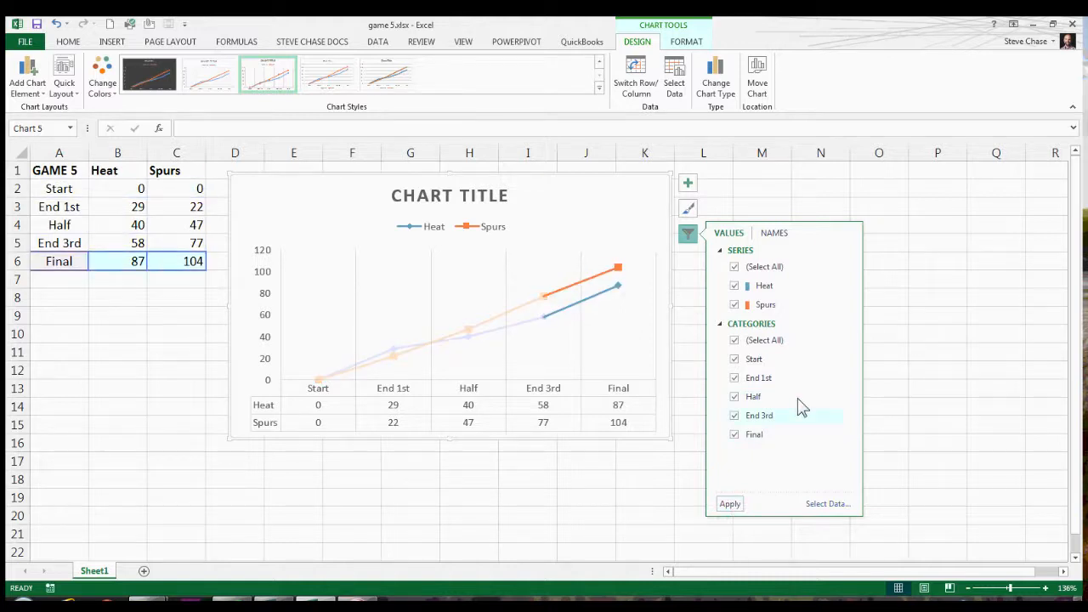
click(689, 234)
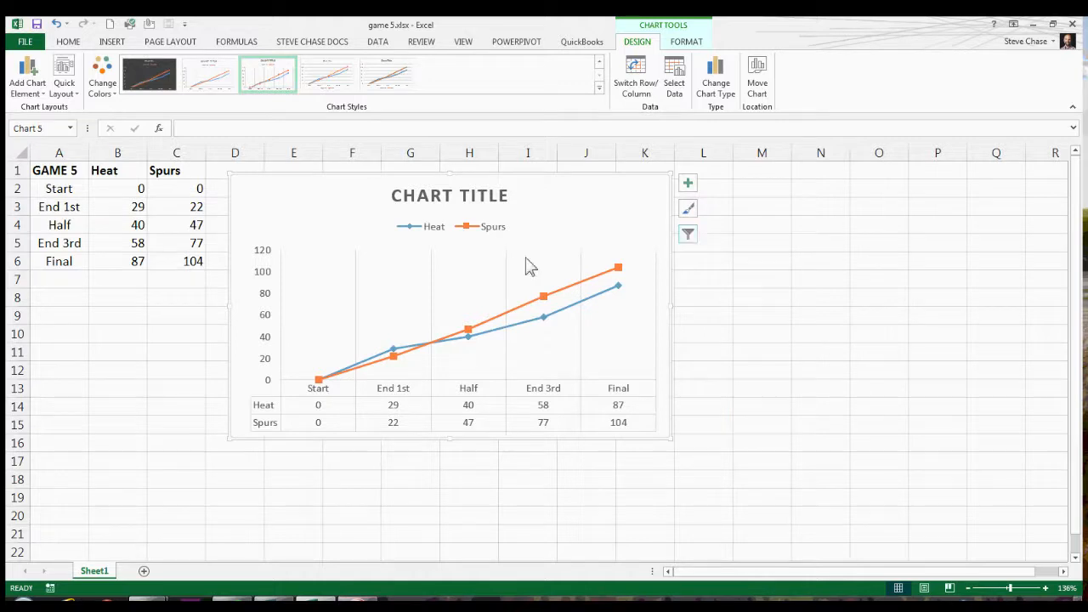
Set the chart title to "Game 5 NBA Finals 2014 Championship".
click(442, 202)
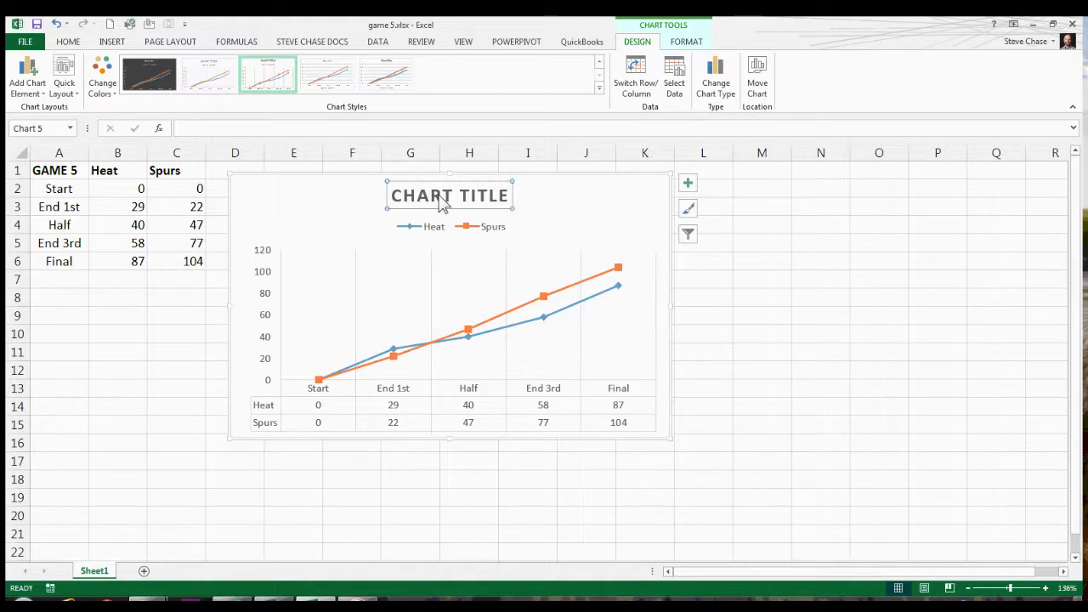
text(Game)
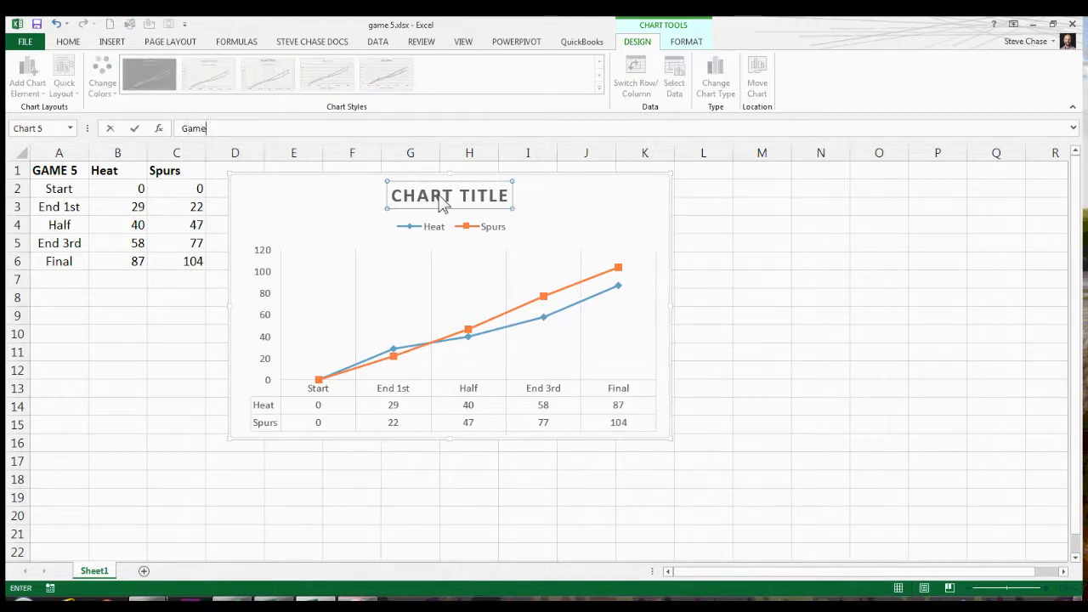
text( 5 NBA Finals 2014 CH)
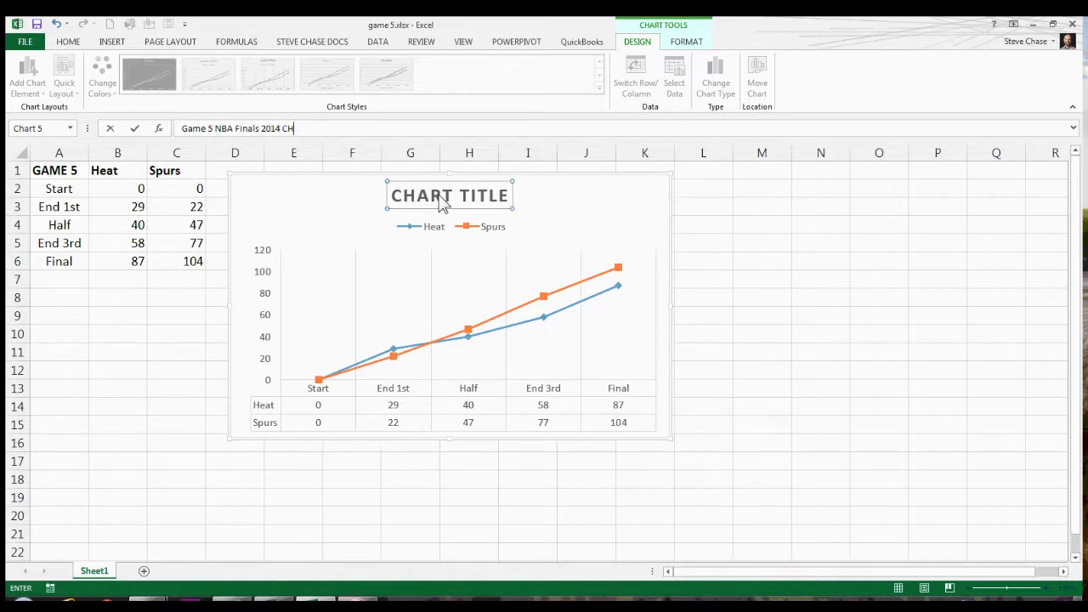
key(BackSpace)
text(hampionship)
key(Return)
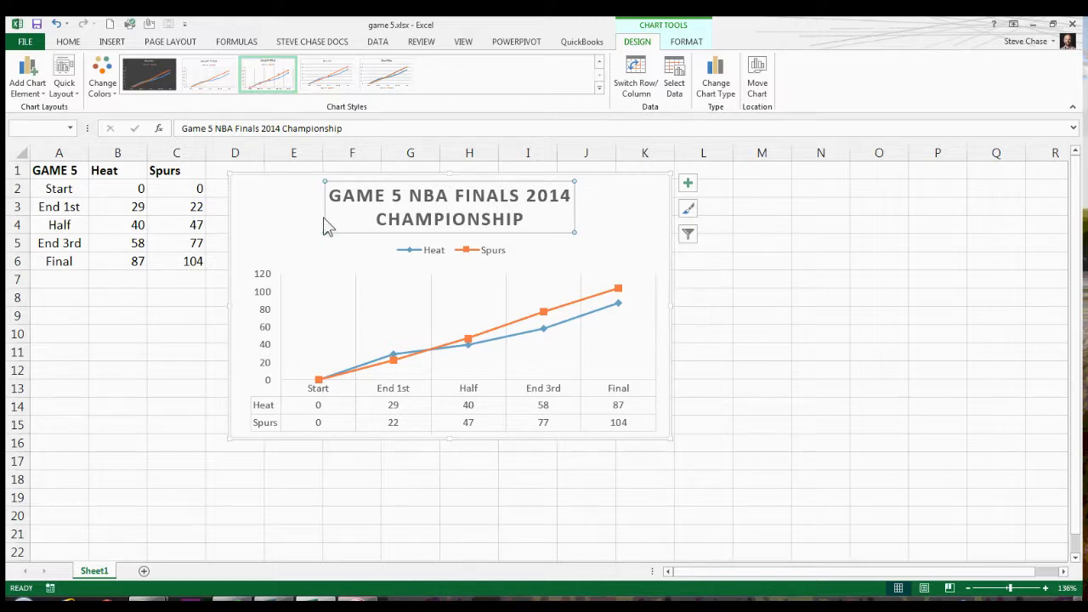
Try moving the chart title toward the chart's left edge, and undo the move.
drag(327, 226, 246, 226)
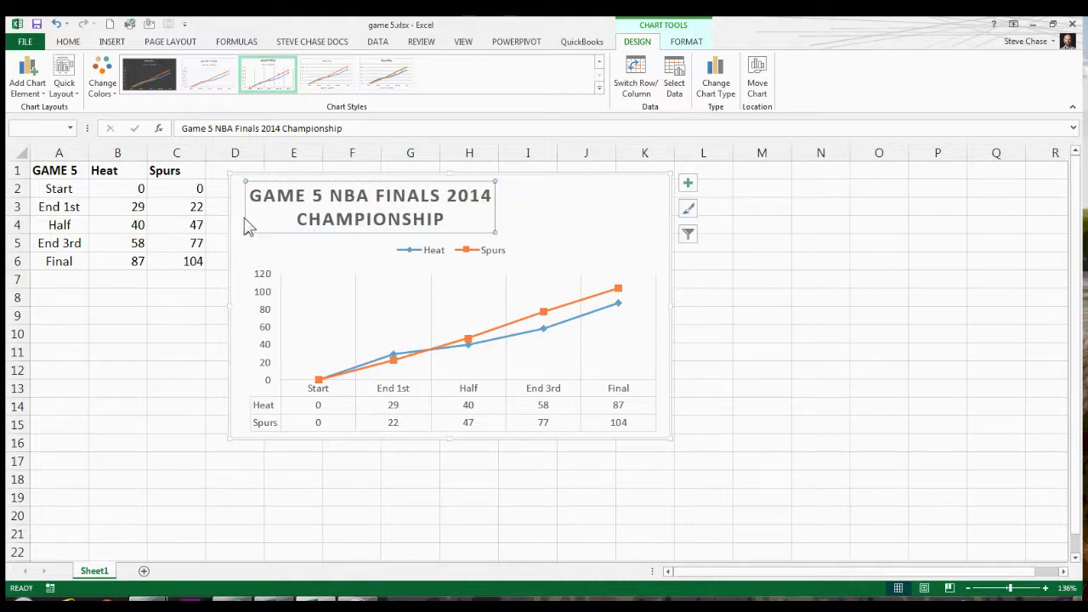
click(57, 24)
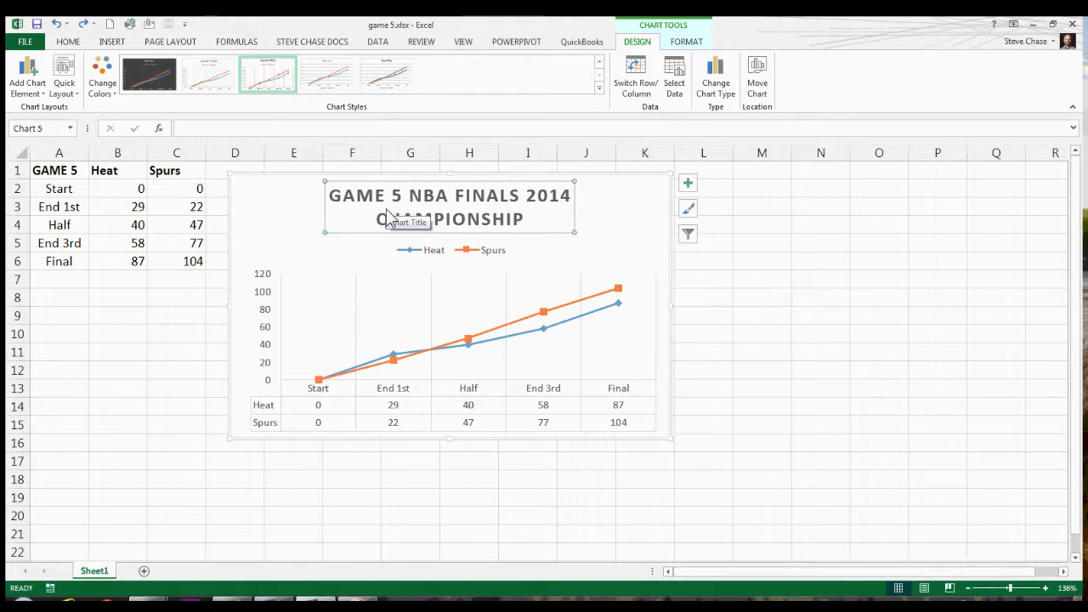
Give the Spurs line a Black, Text 1 outline and set its marker fill to No Fill.
click(503, 335)
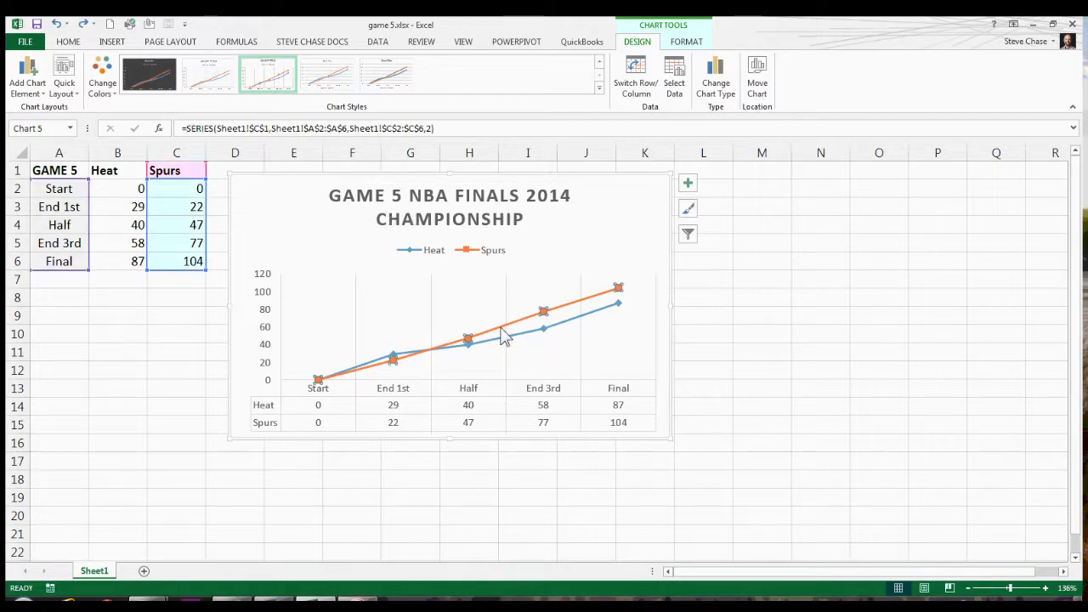
click(686, 43)
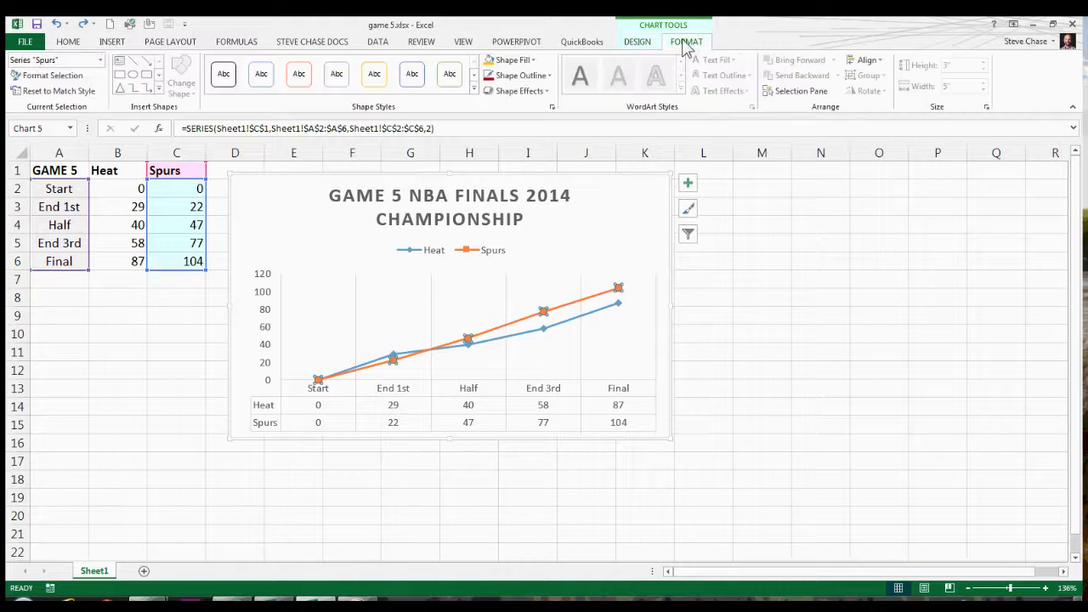
click(534, 77)
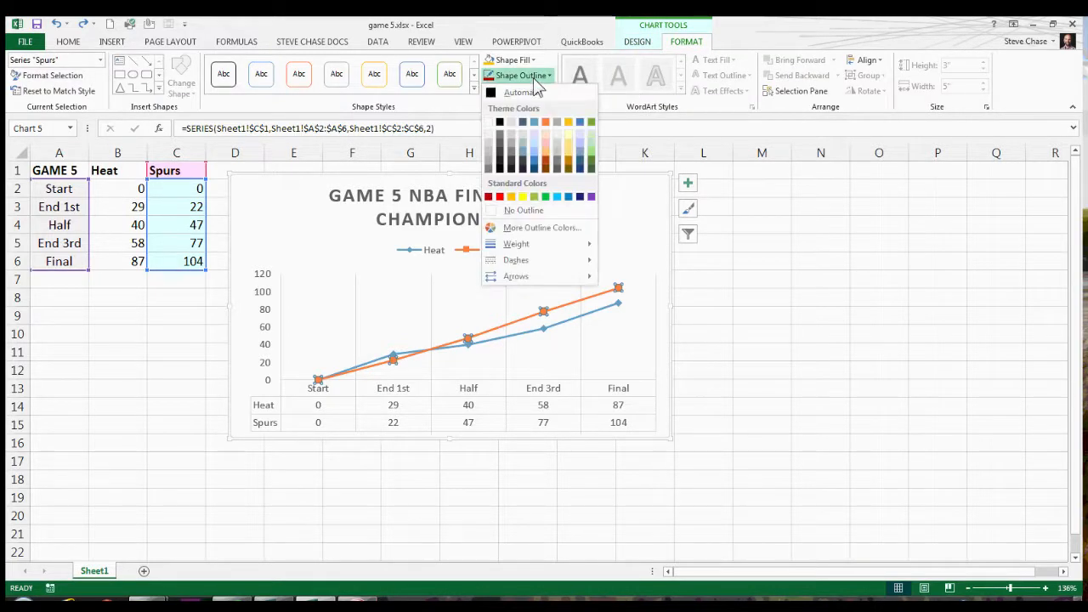
click(502, 125)
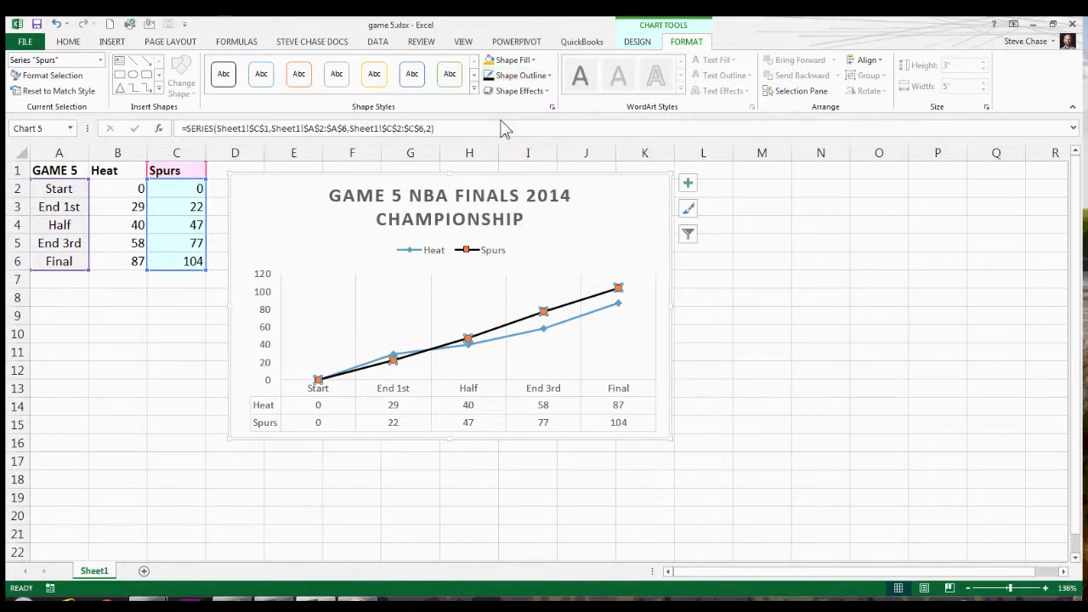
click(515, 64)
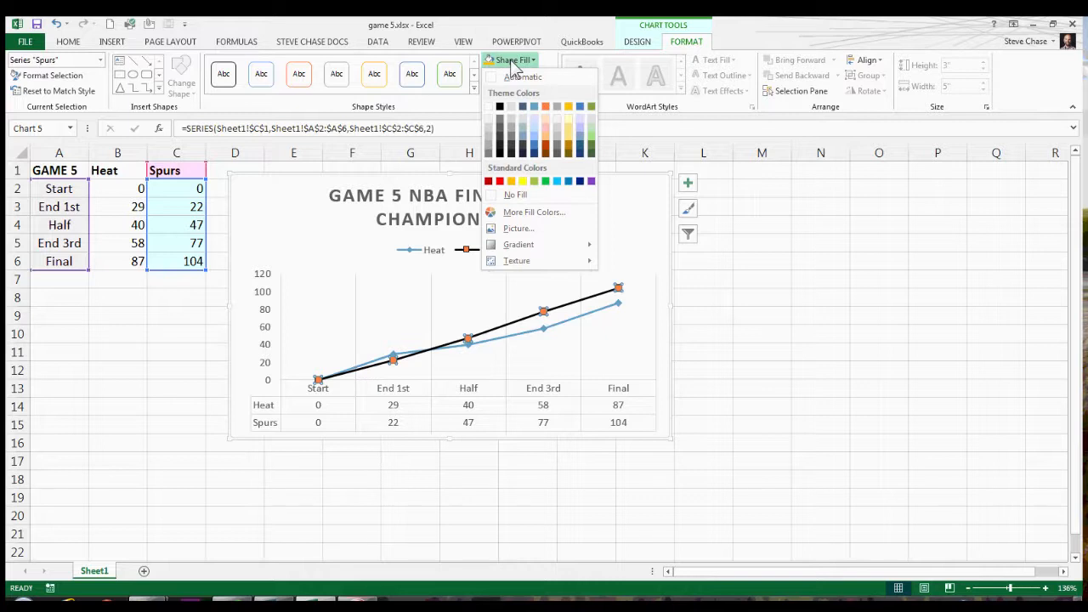
click(516, 195)
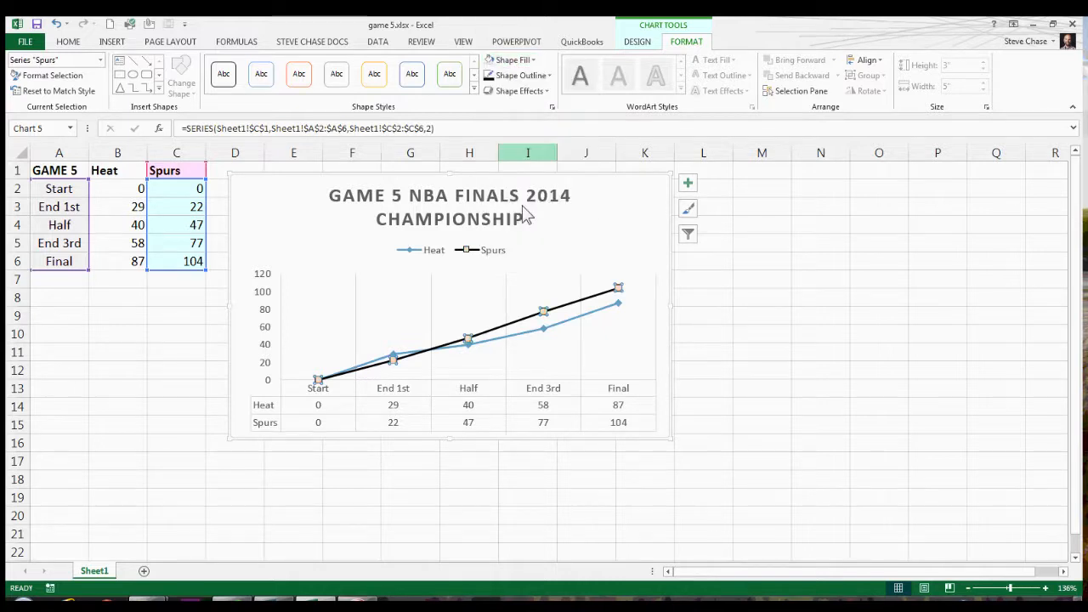
Give the Heat line a dark red outline and fill its markers with a dark orange theme color.
click(466, 342)
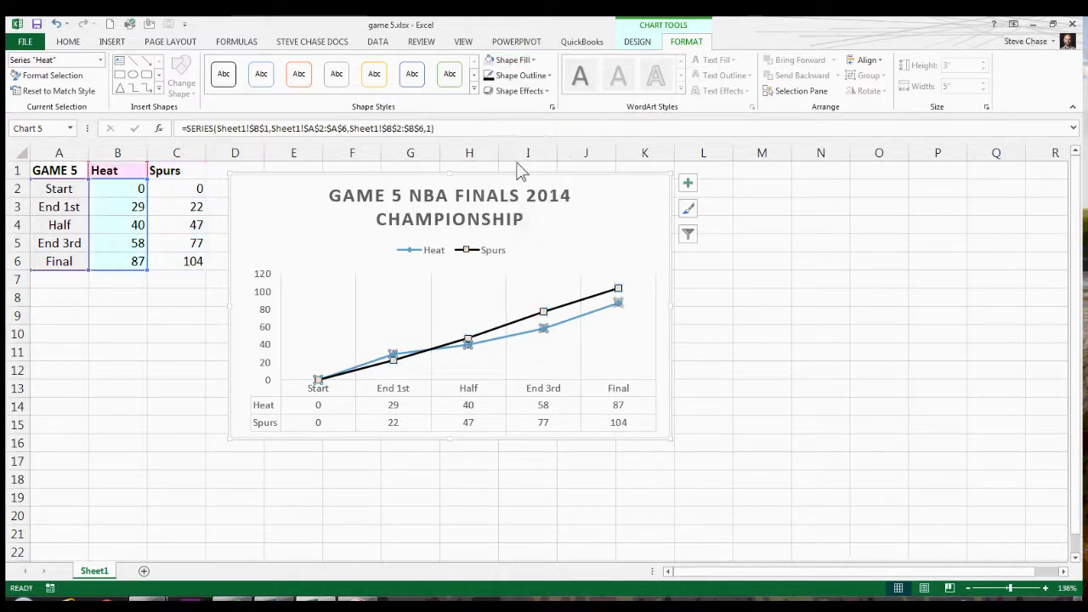
click(521, 75)
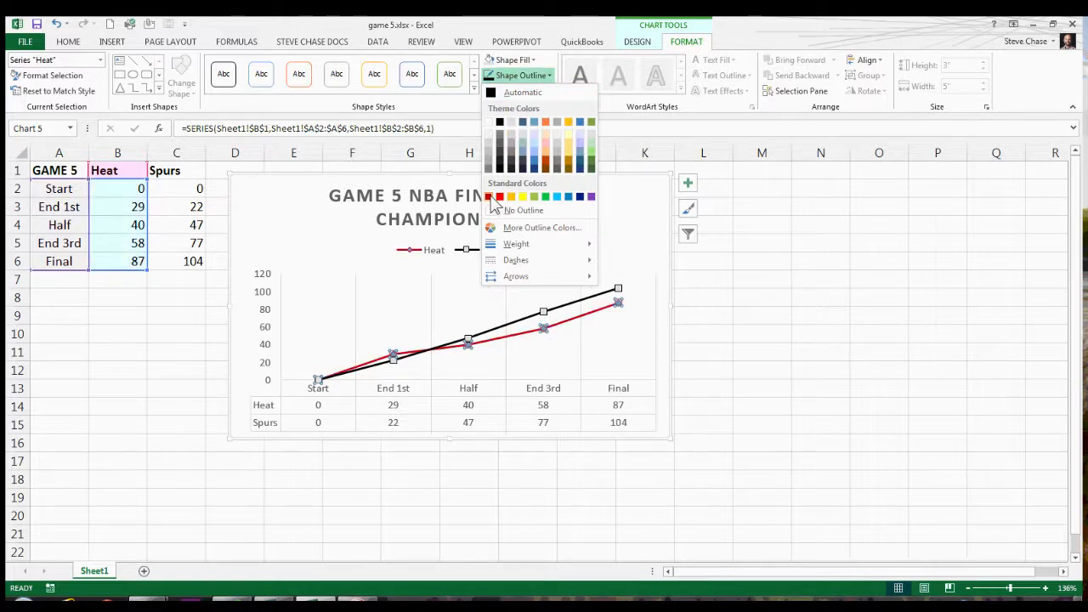
click(489, 196)
click(515, 61)
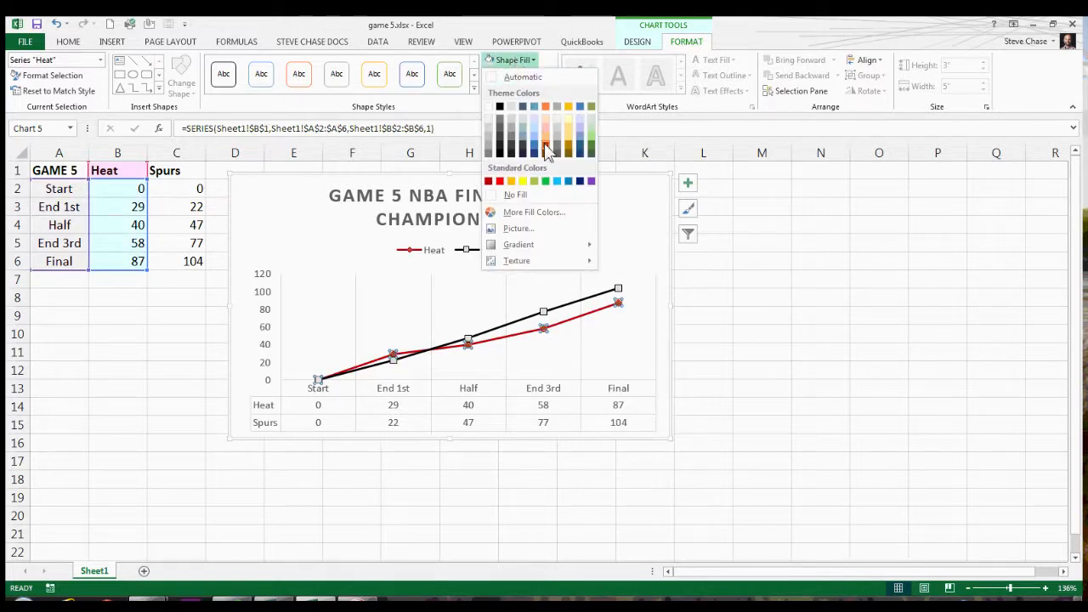
click(545, 145)
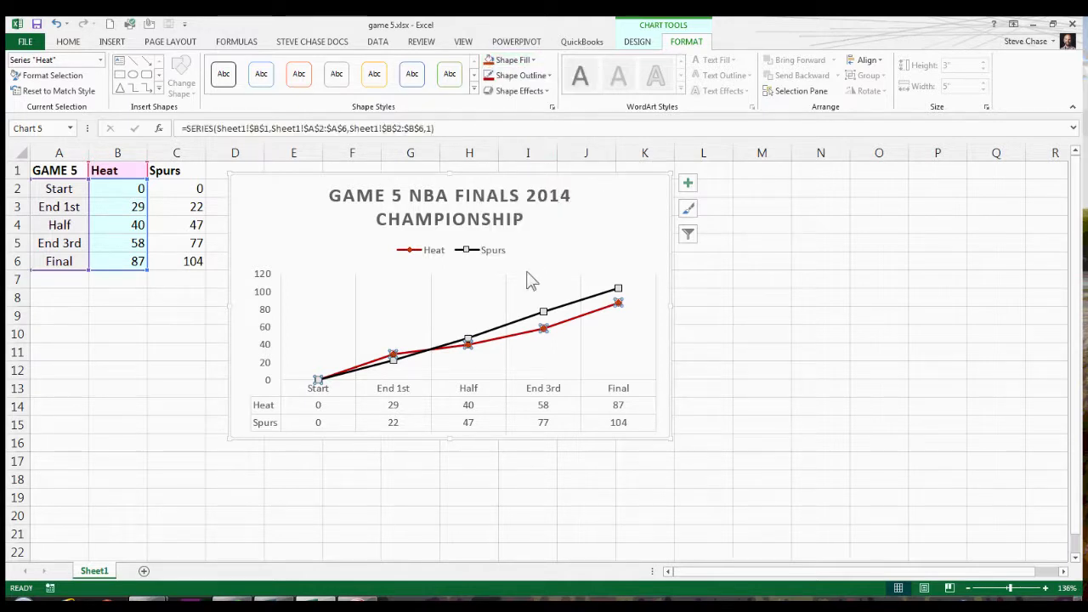
click(468, 281)
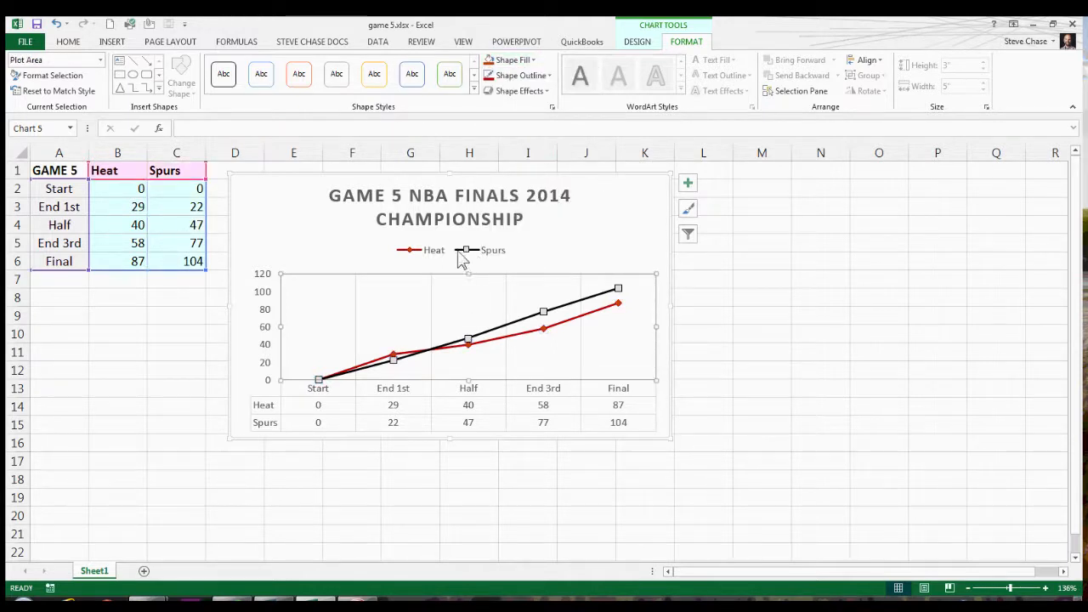
click(548, 249)
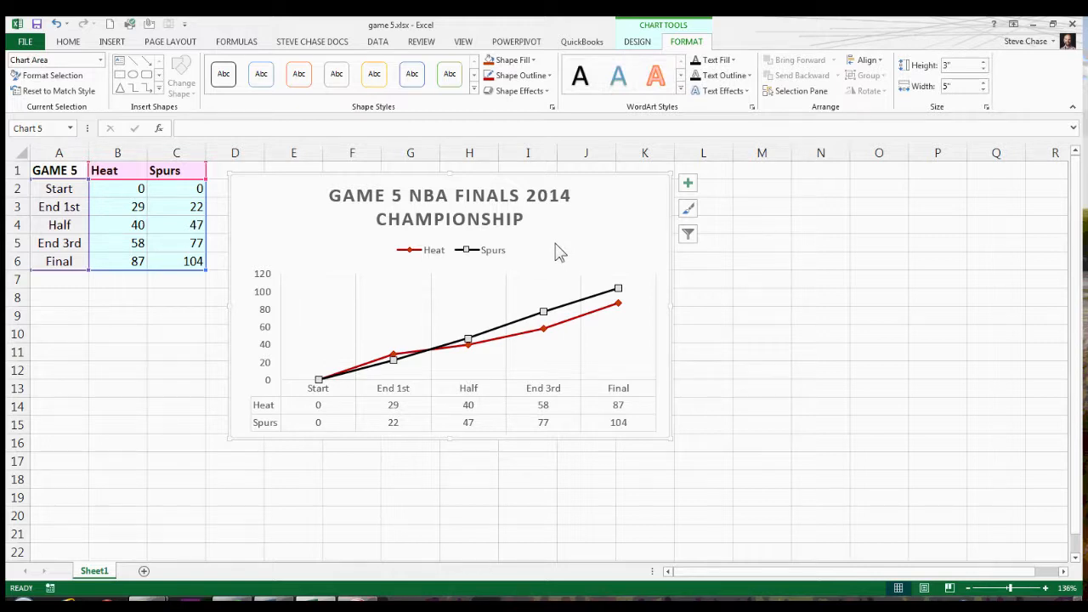
right_click(470, 295)
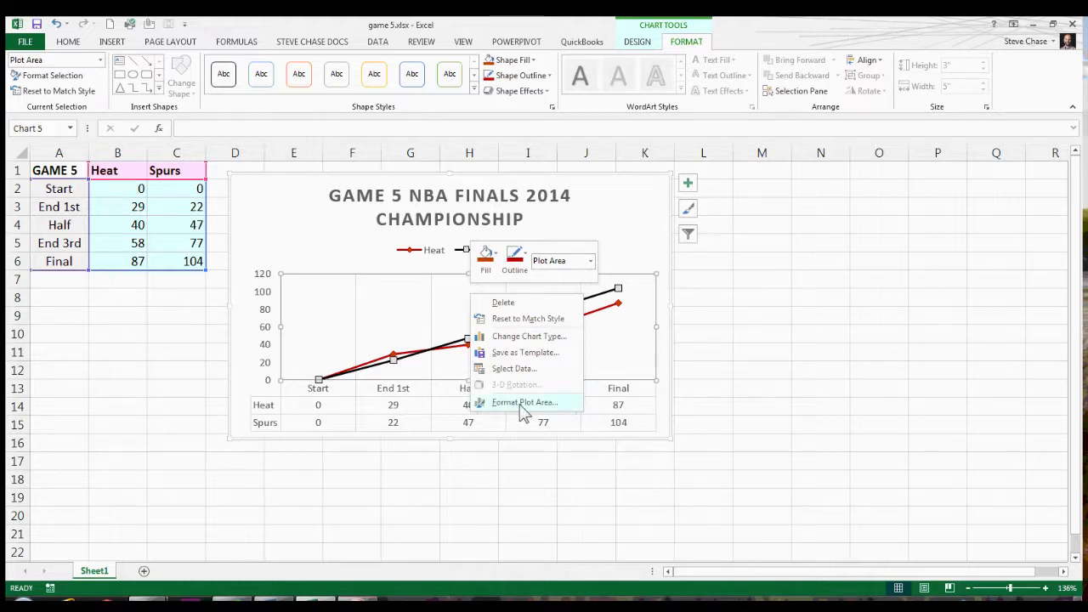
right_click(453, 209)
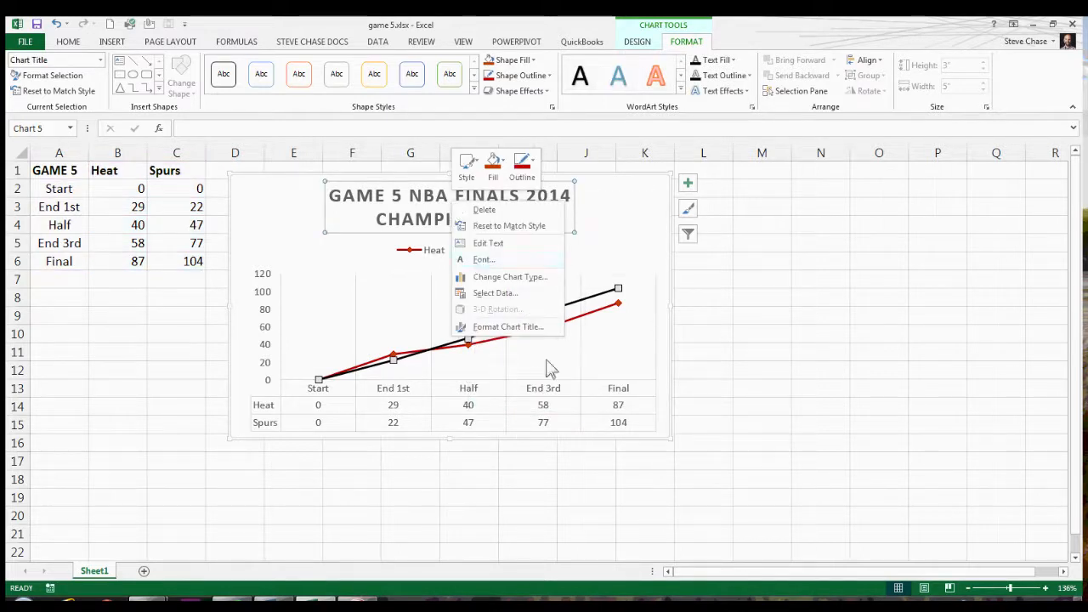
click(543, 400)
Set the data table's font to bold, size 12, and enlarge the chart to about 3.56" high by 6.32" wide.
click(538, 398)
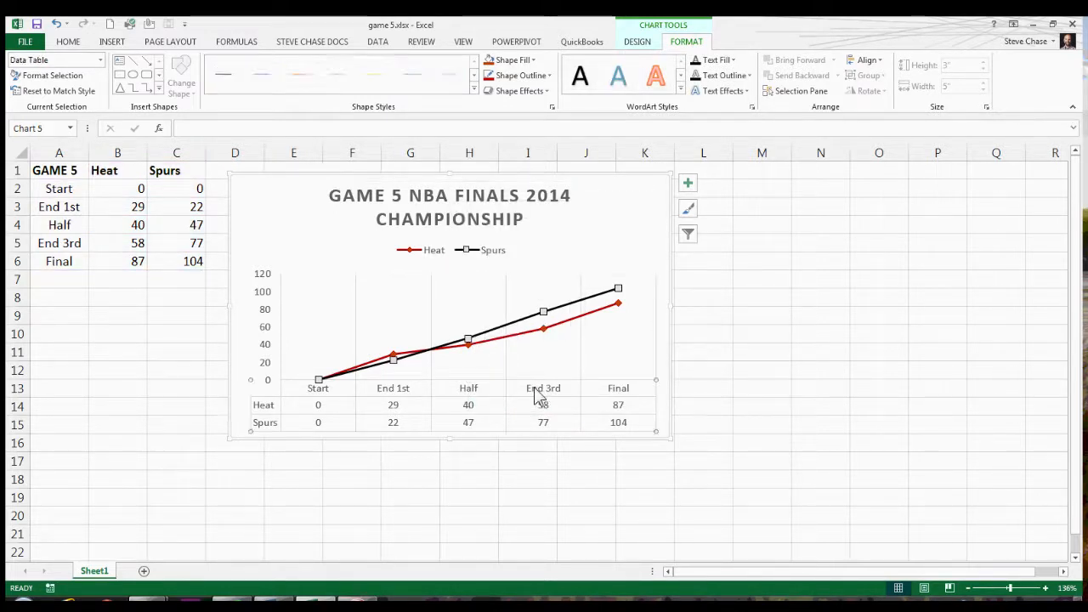
right_click(537, 398)
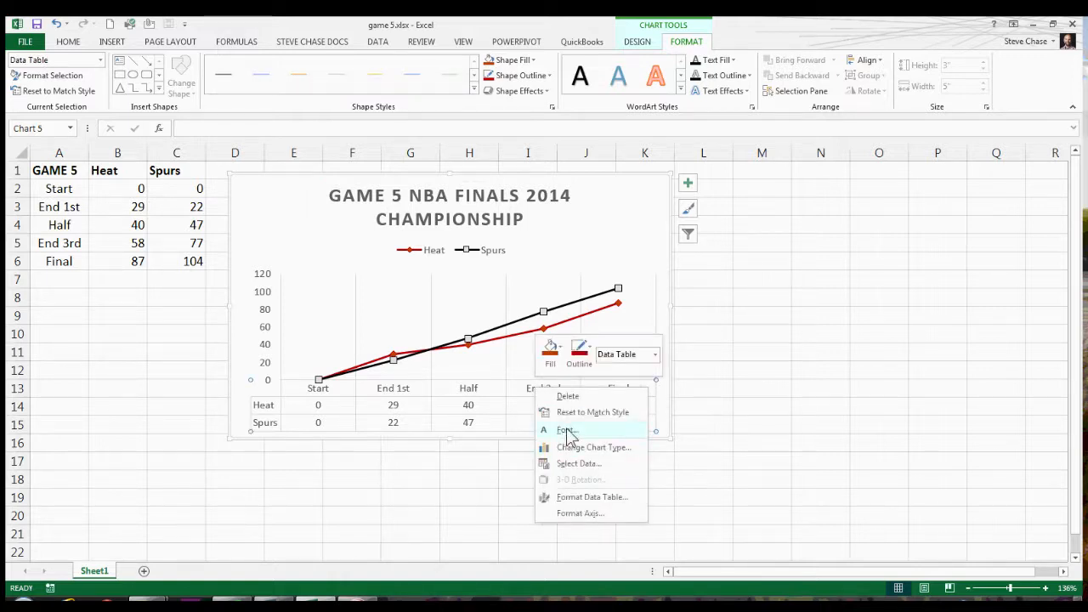
click(567, 431)
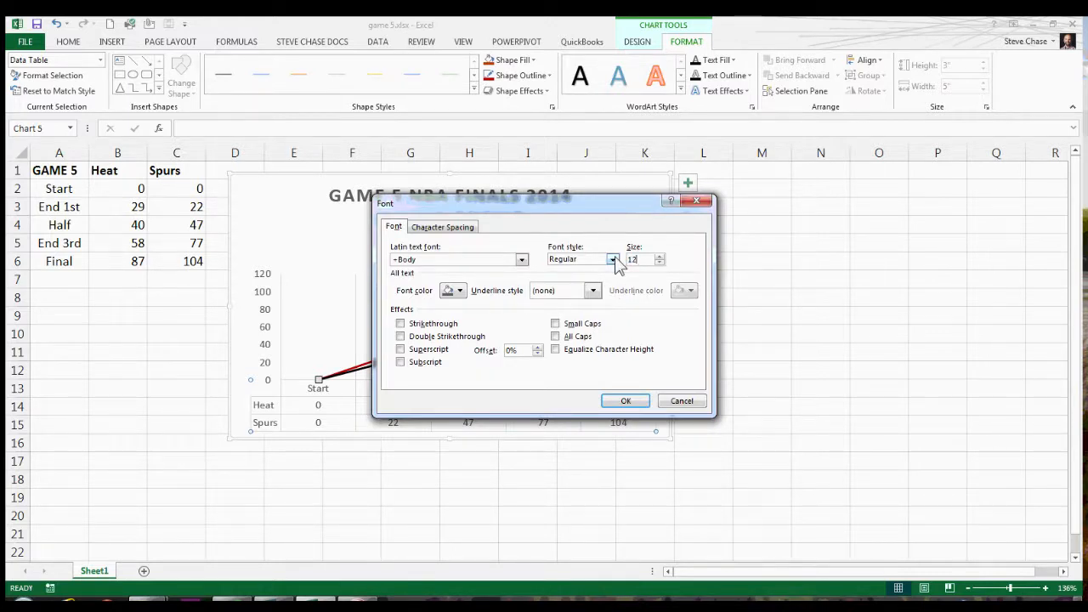
click(613, 259)
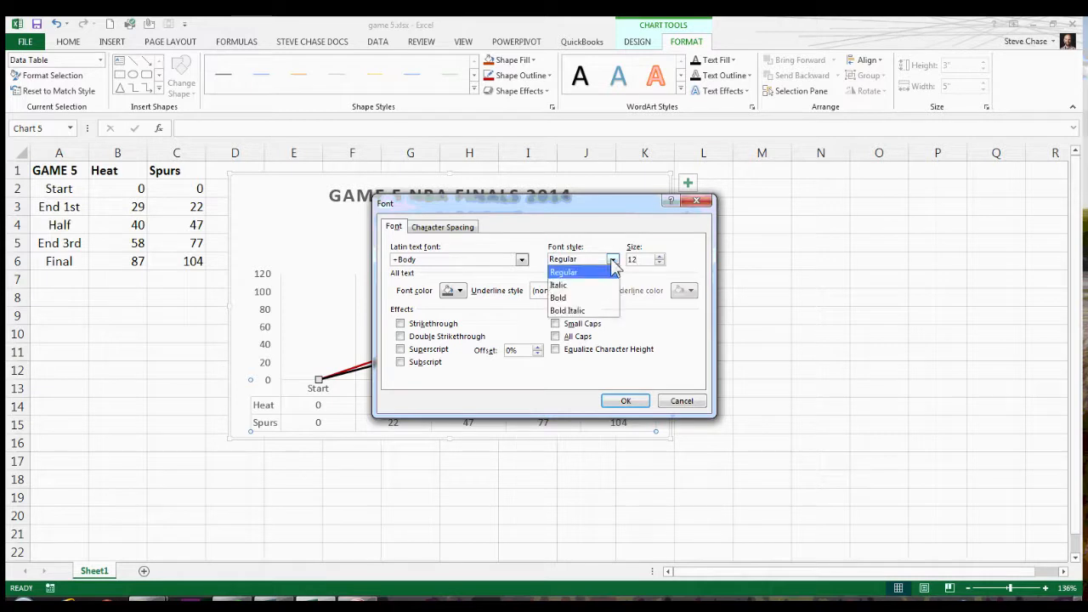
click(573, 298)
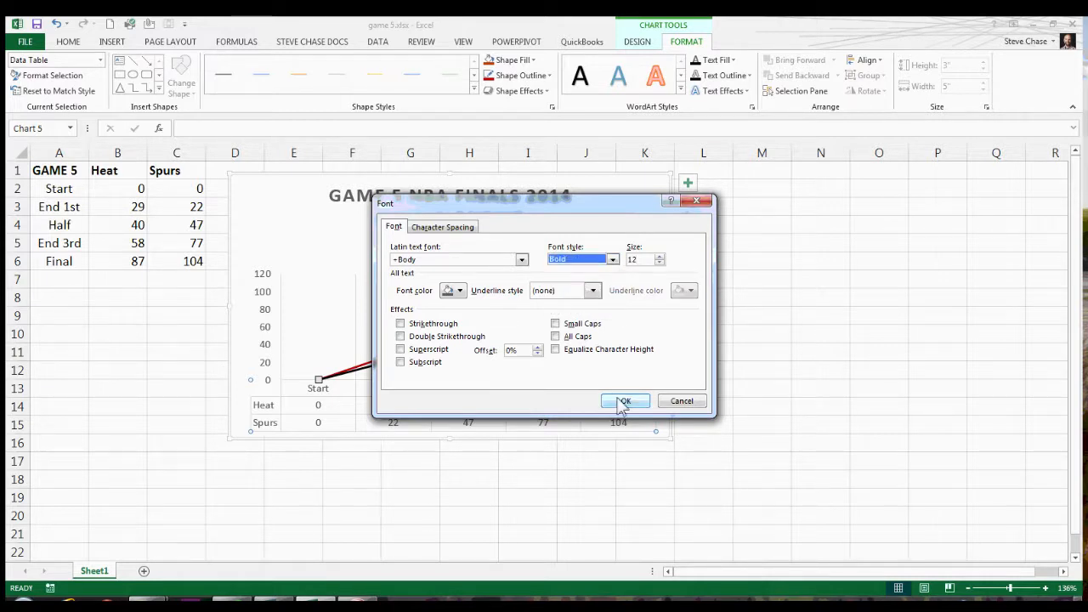
click(625, 400)
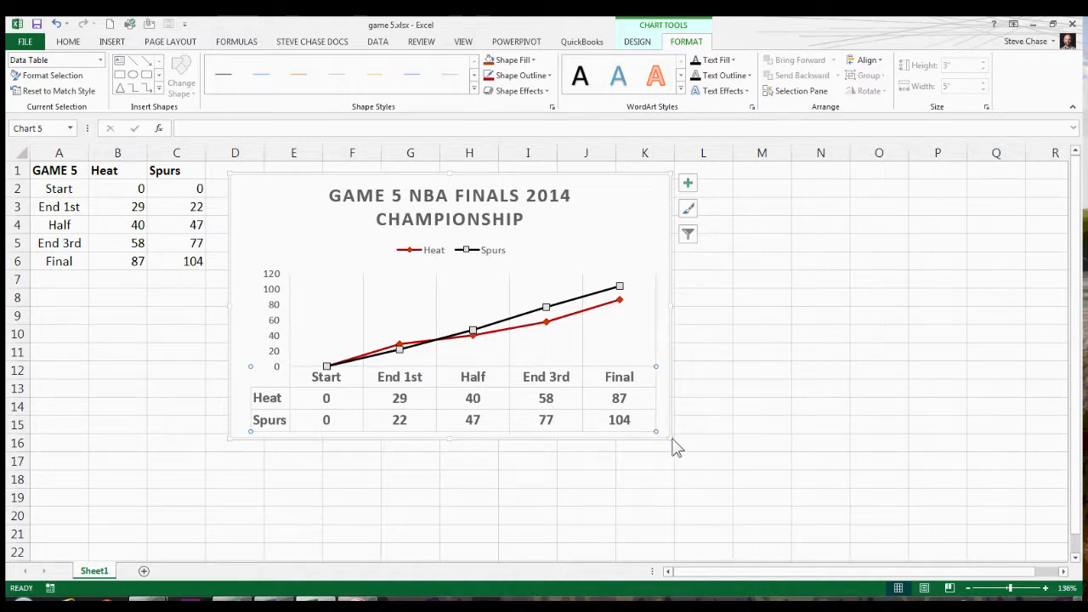
drag(665, 441, 785, 495)
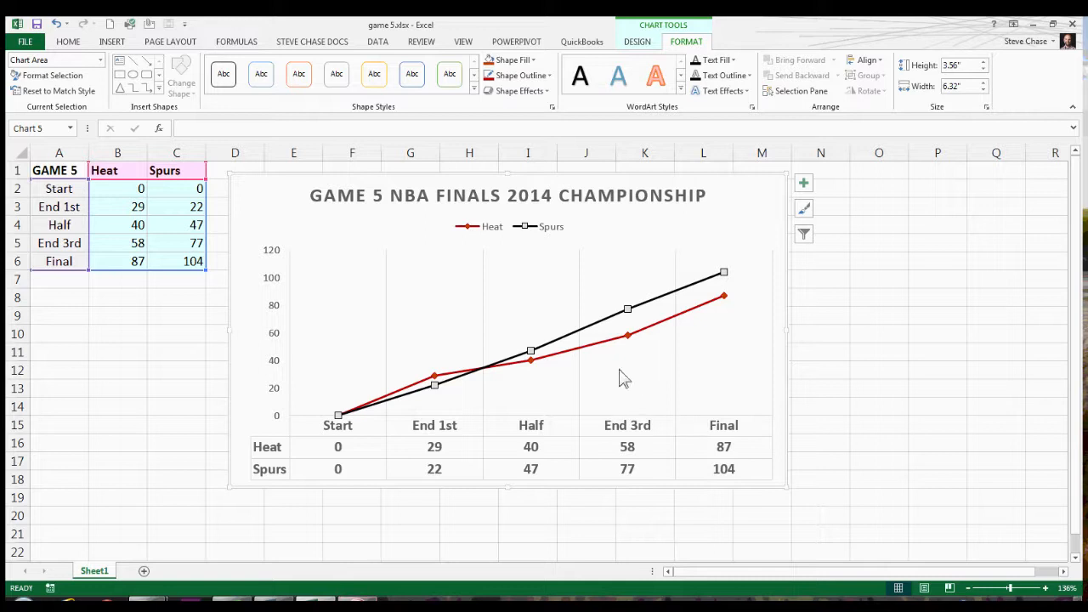
Open the formatting options for the chart's plot area.
click(430, 343)
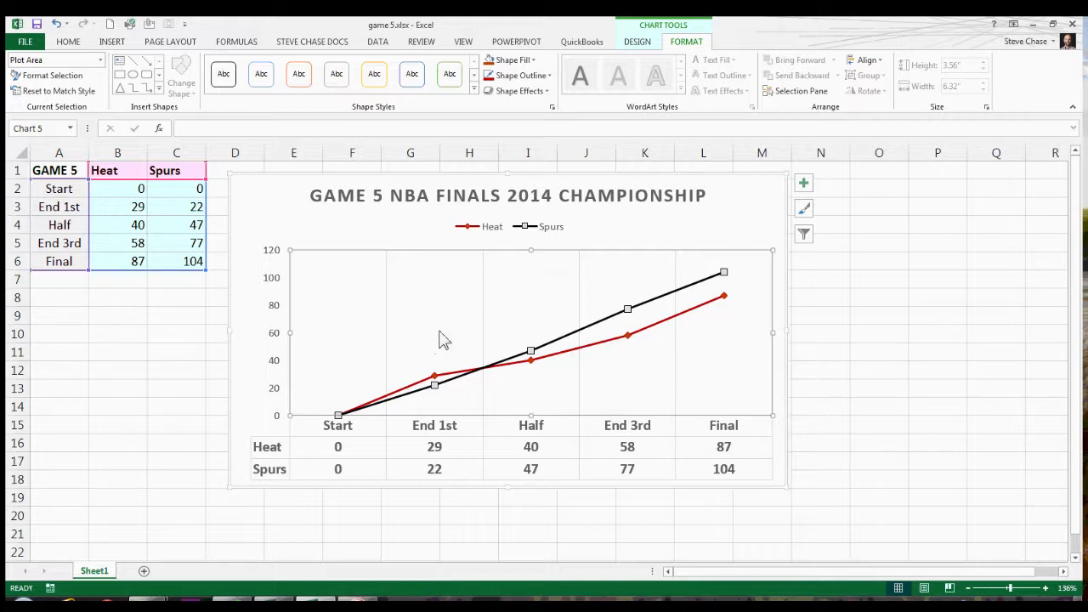
double_click(429, 328)
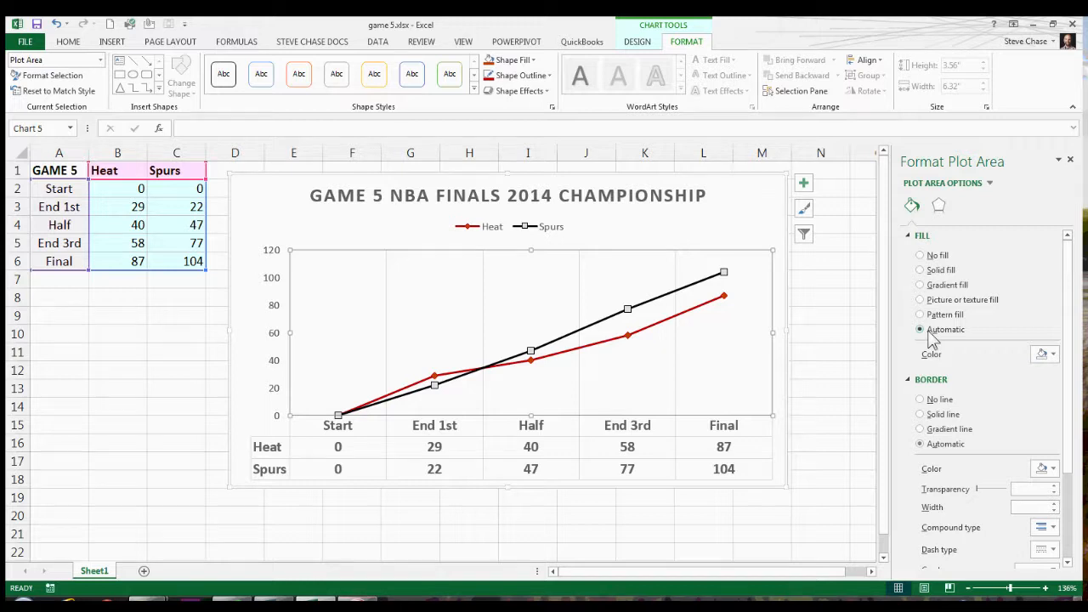
Try a solid white fill on the plot area.
click(921, 271)
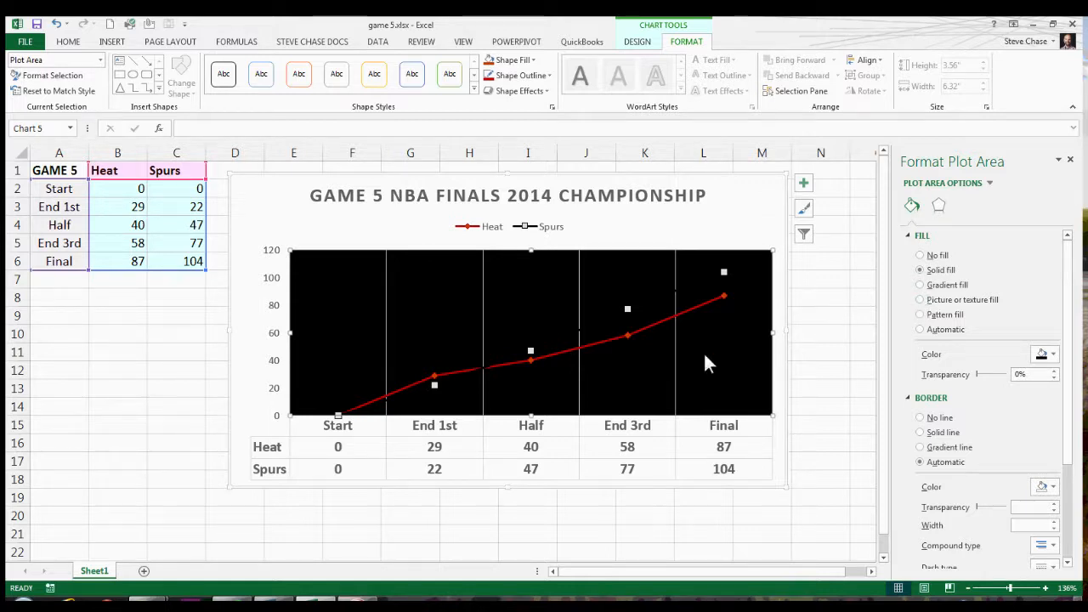
click(1054, 360)
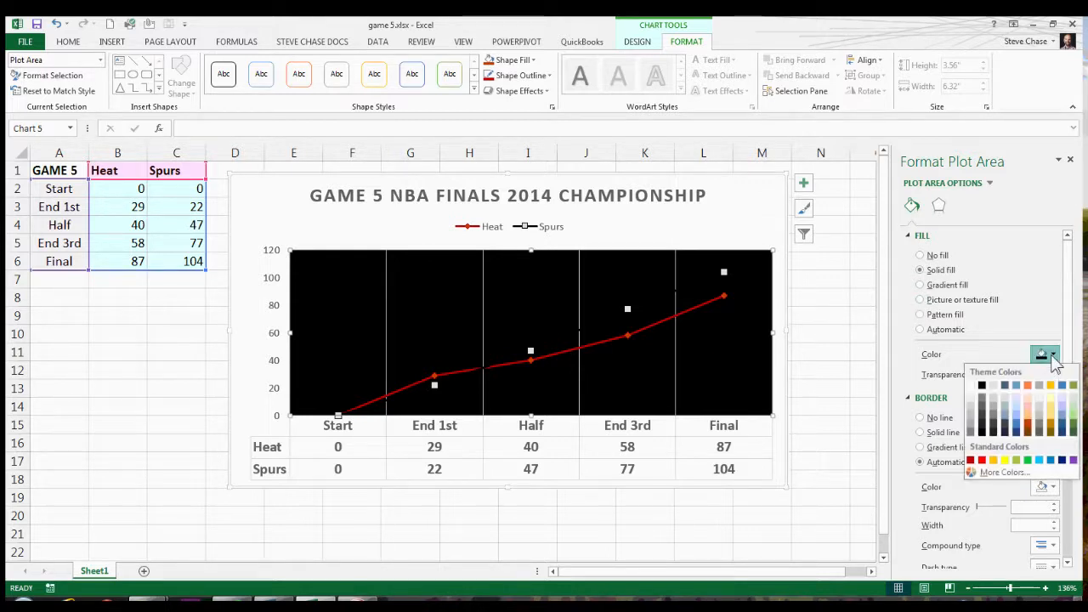
click(975, 391)
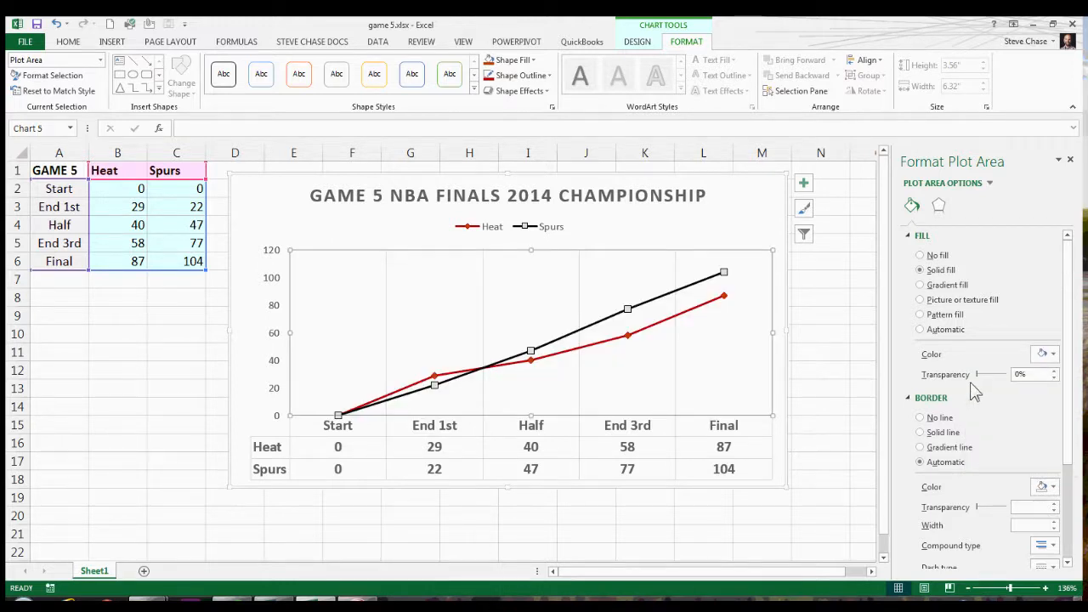
Switch the plot area to a picture or texture fill and search Office.com Clip Art online for "basketball".
click(920, 300)
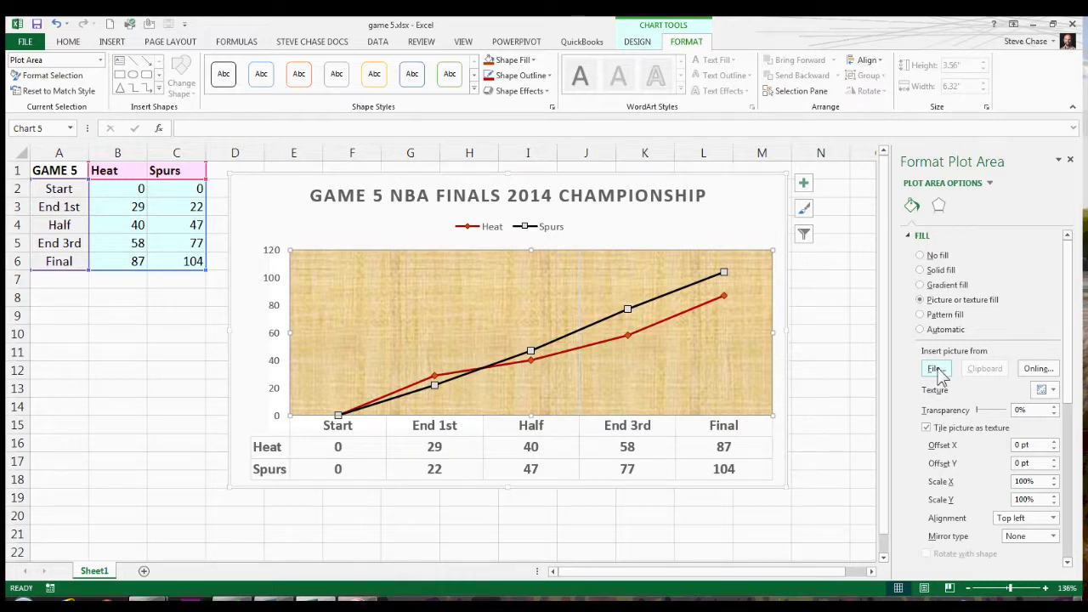
click(1034, 371)
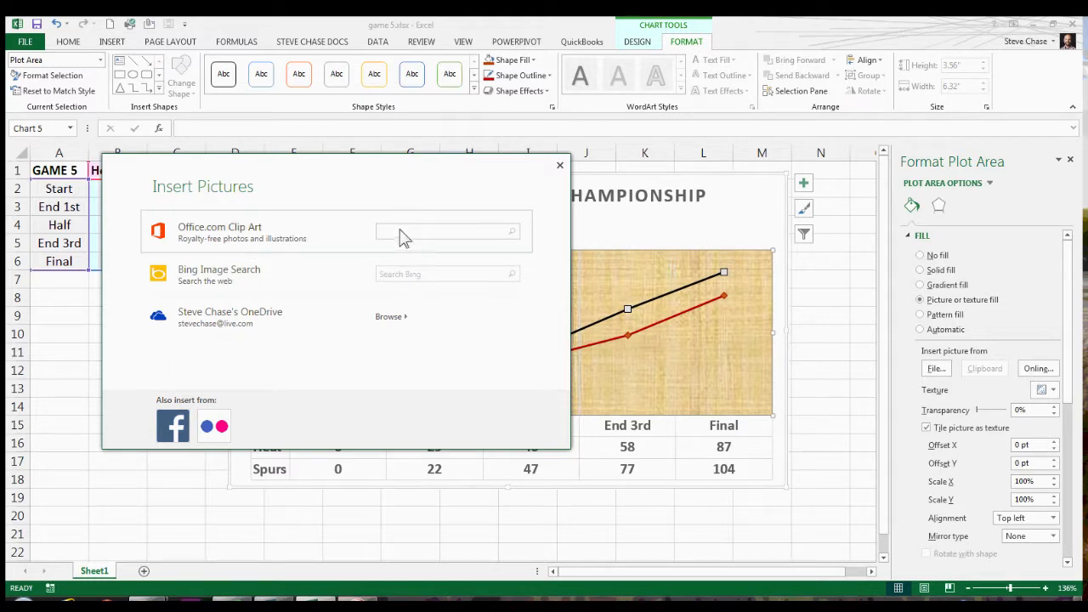
text(basketball)
key(Return)
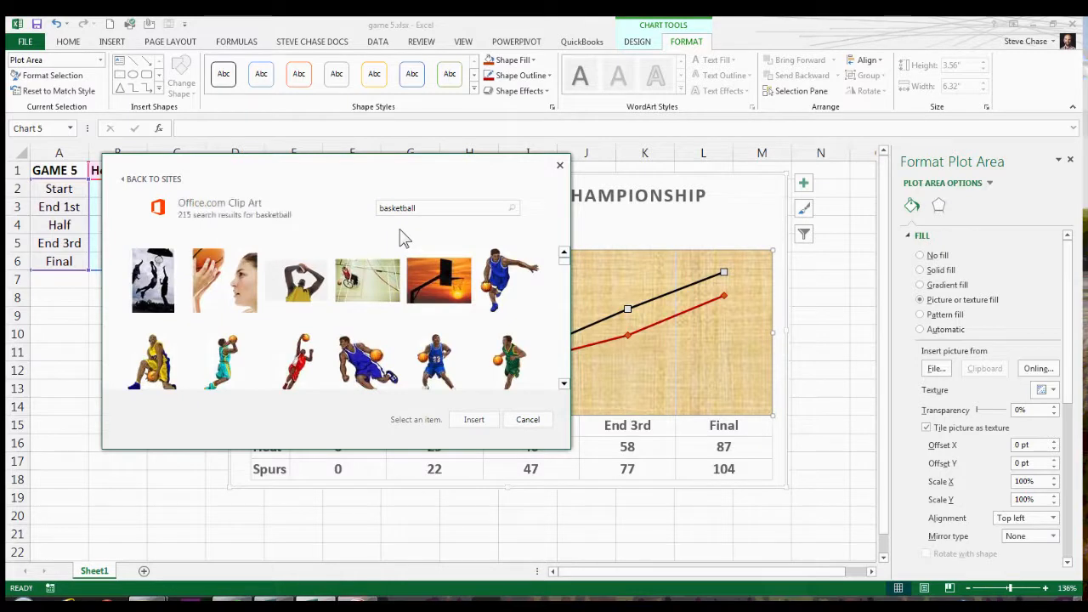
Fill the plot area with the "Sports equipment: basketball" clip art showing a single round ball.
scroll(566, 274, down, 3)
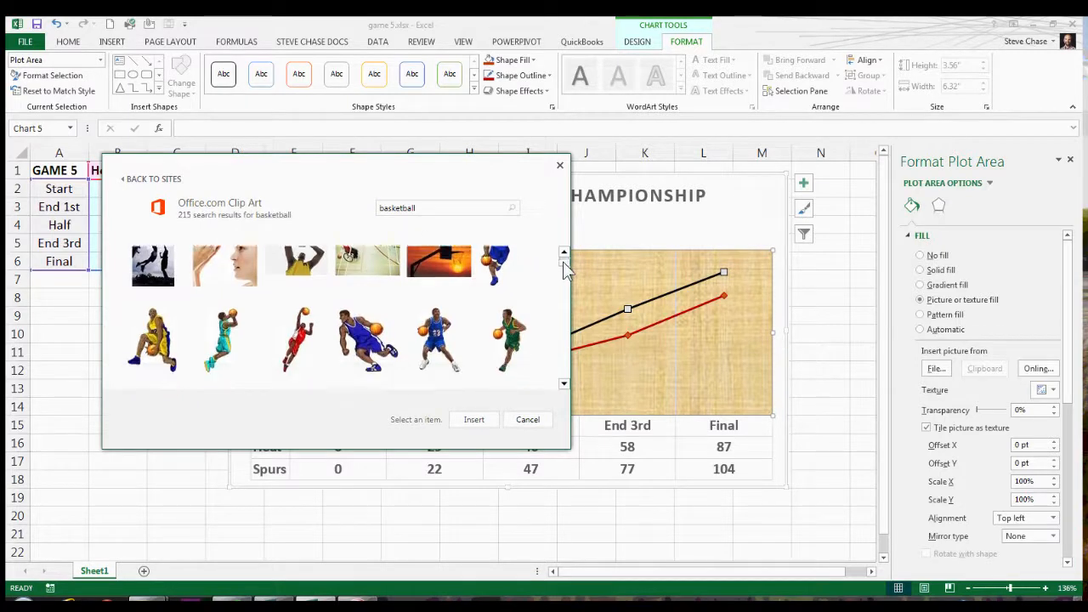
scroll(566, 274, down, 3)
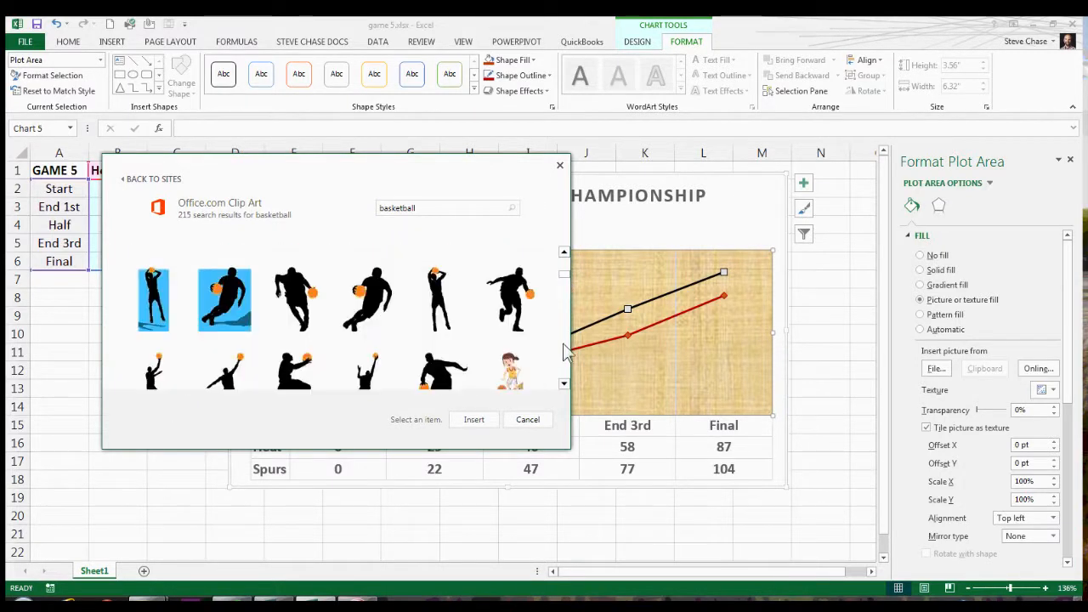
scroll(566, 387, down, 3)
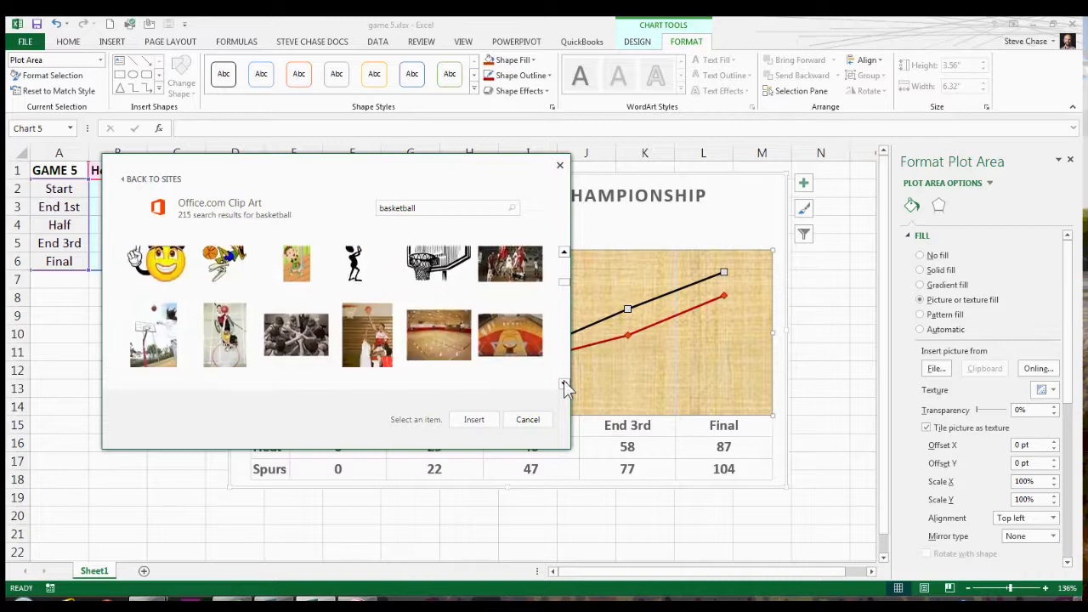
scroll(566, 385, down, 5)
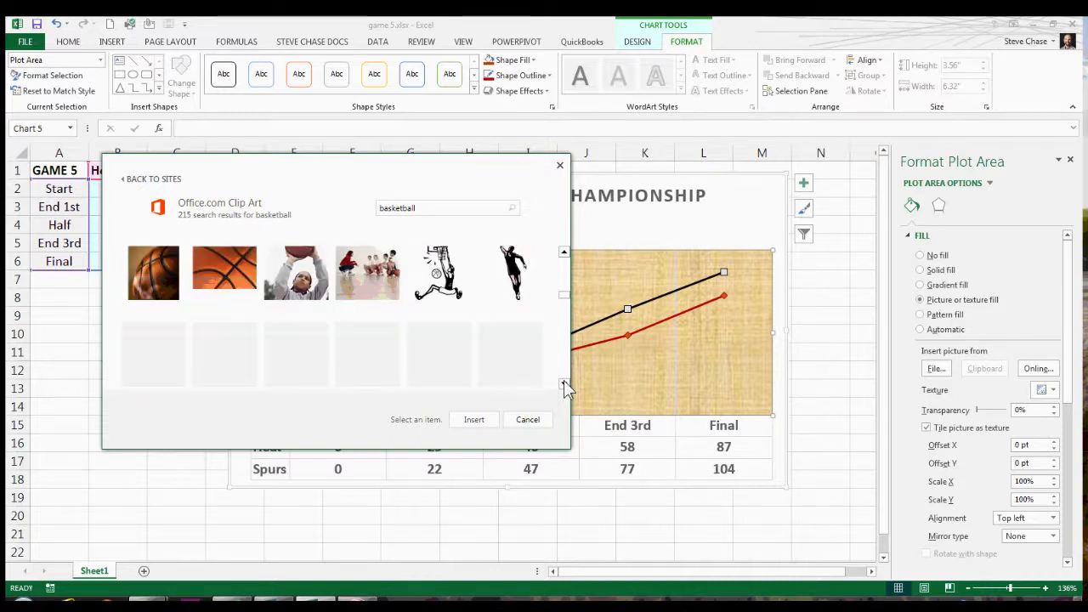
click(564, 254)
click(563, 254)
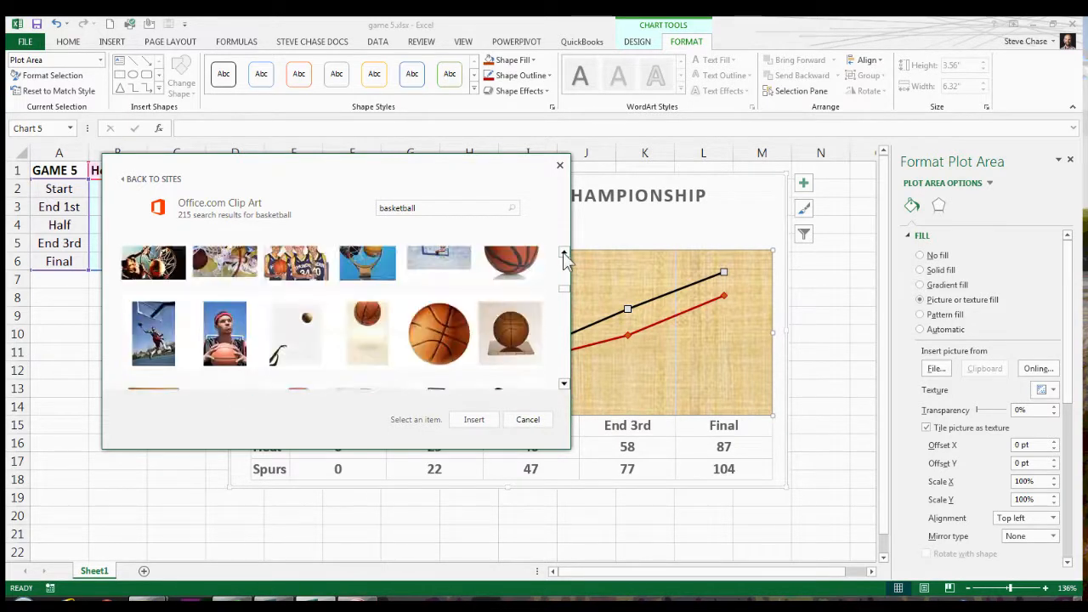
click(450, 333)
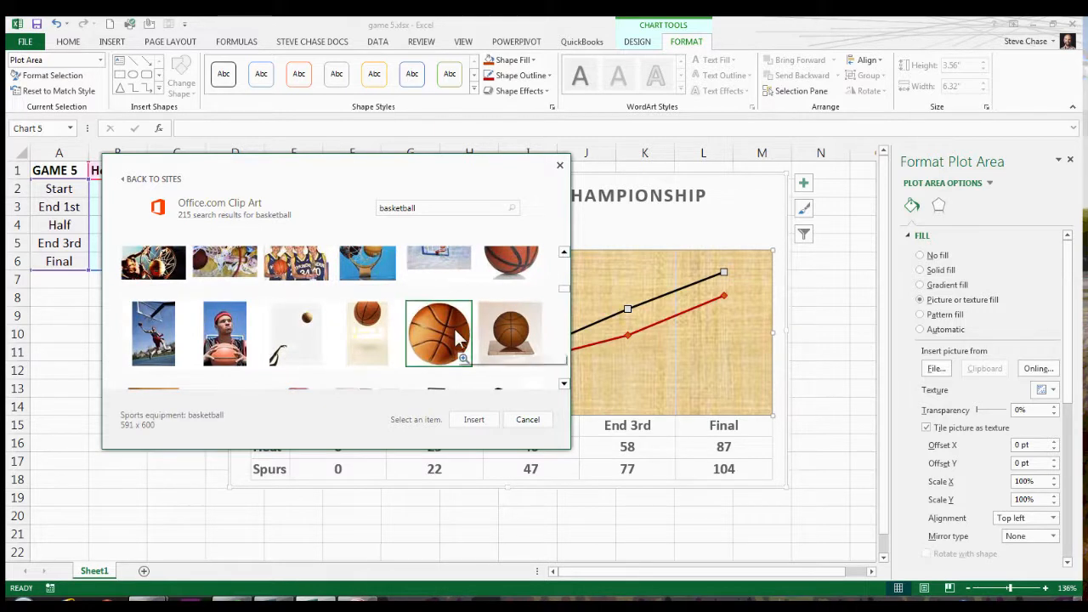
click(474, 422)
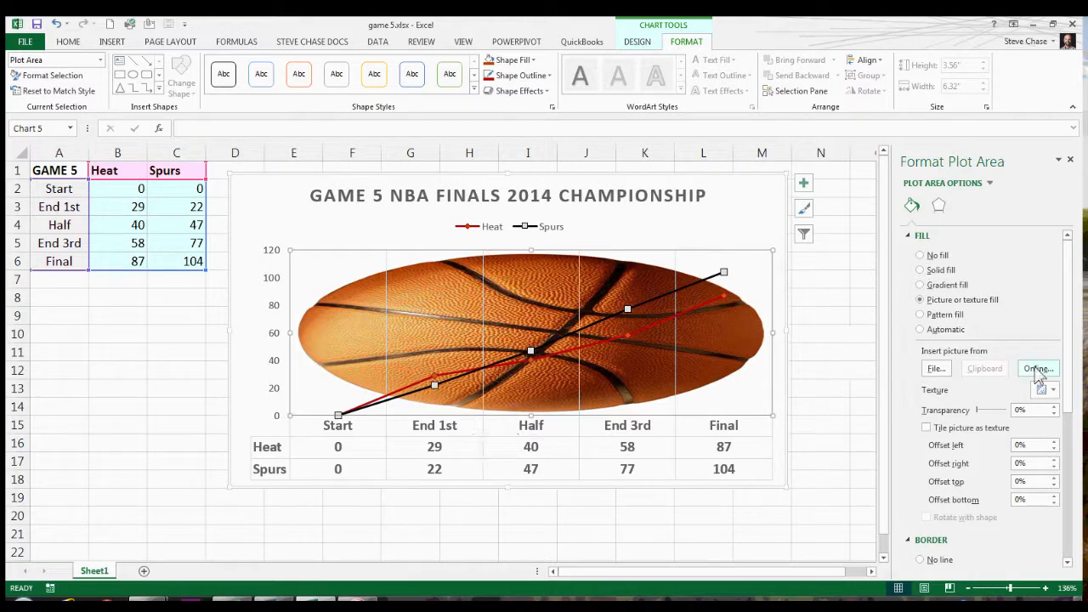
Search Office.com Clip Art for "basketball" and replace the plot area's picture with "Basketball hoop and sunset".
click(1039, 369)
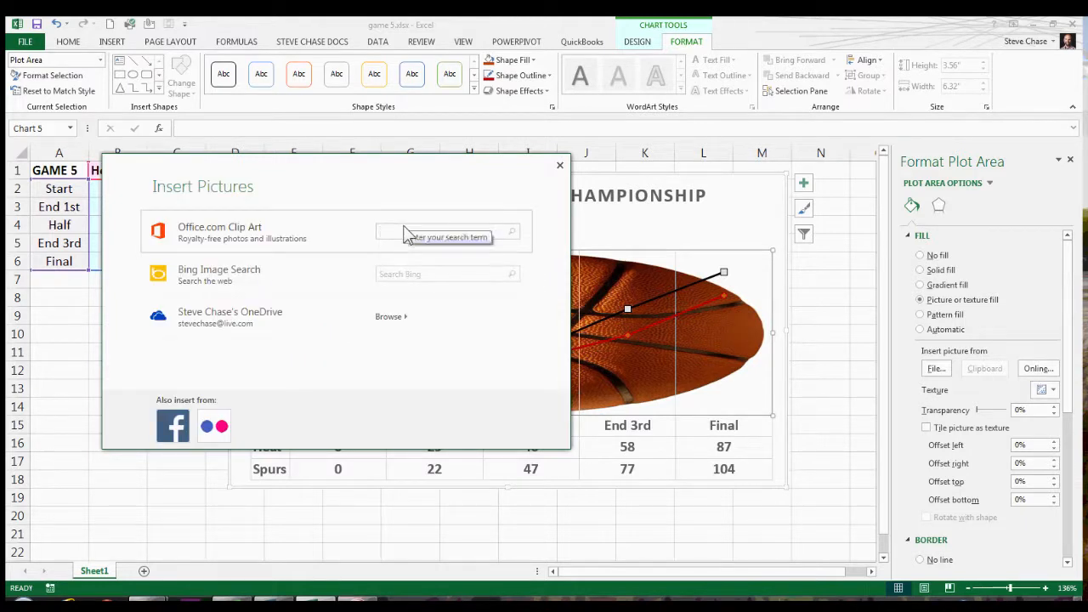
text(ba)
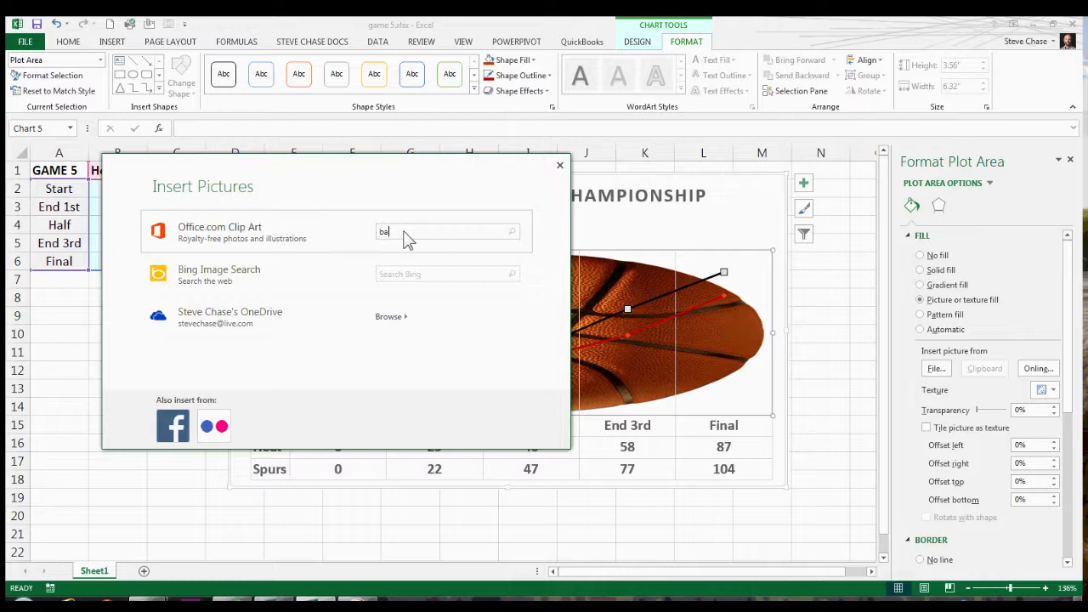
text(sketball)
click(511, 232)
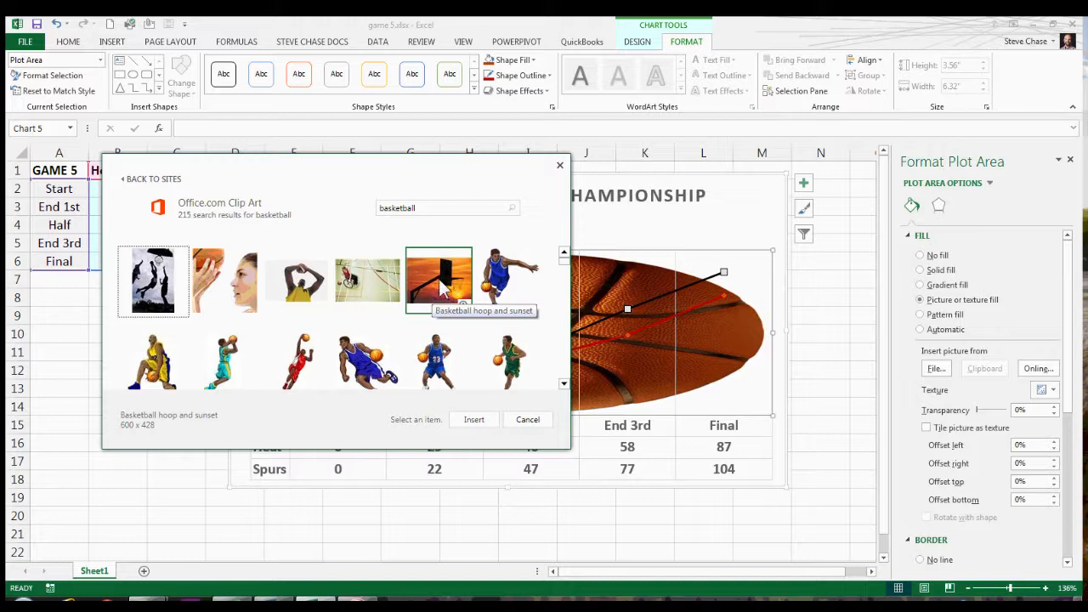
click(442, 283)
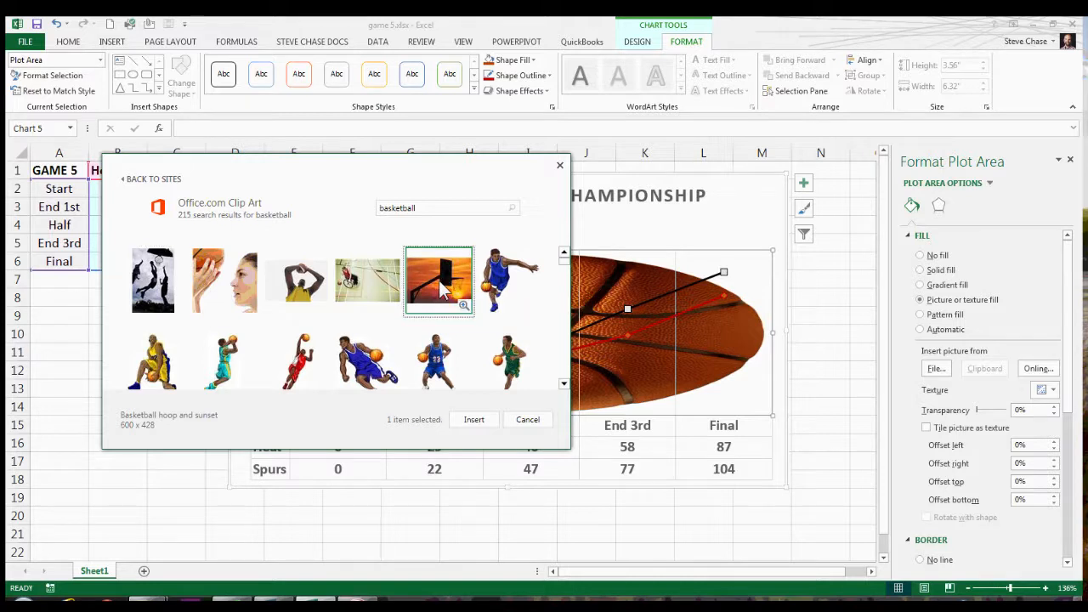
click(481, 419)
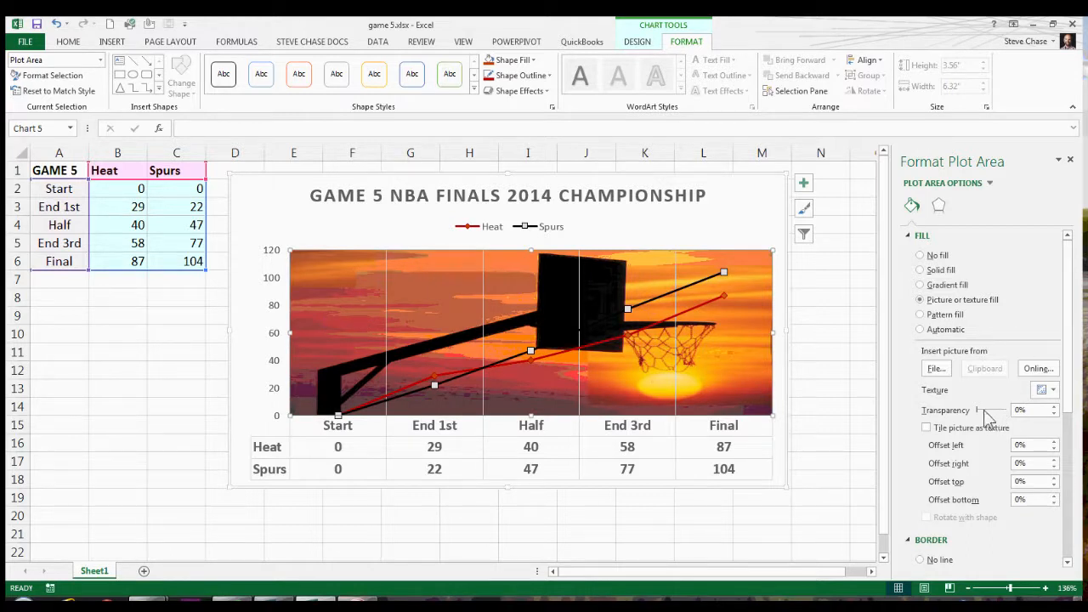
Set the transparency of the plot area's picture fill to about 63%.
drag(977, 407, 1002, 420)
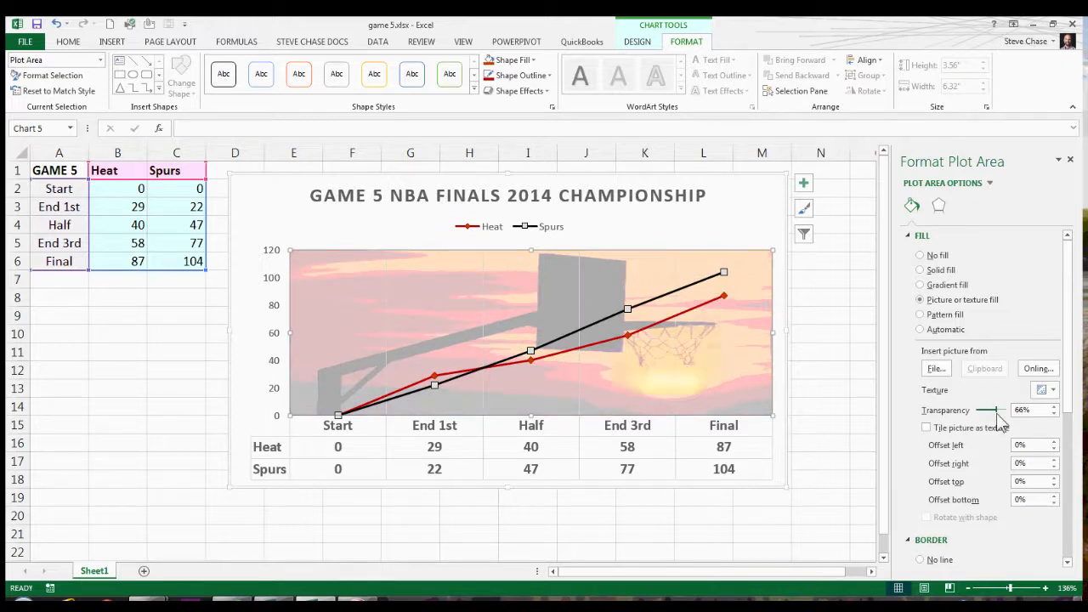
drag(997, 414, 996, 414)
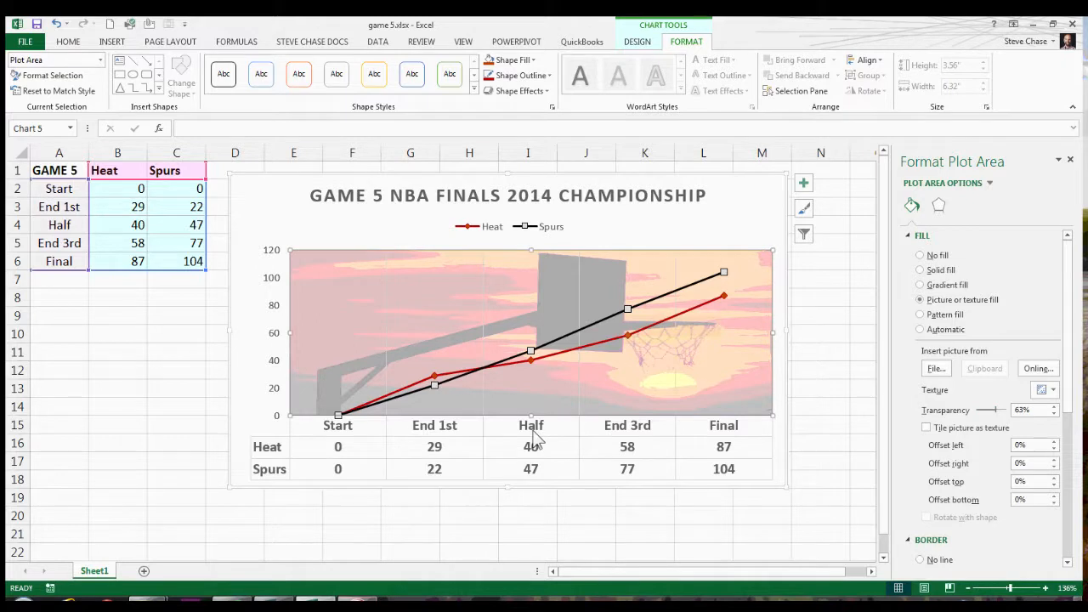
click(386, 327)
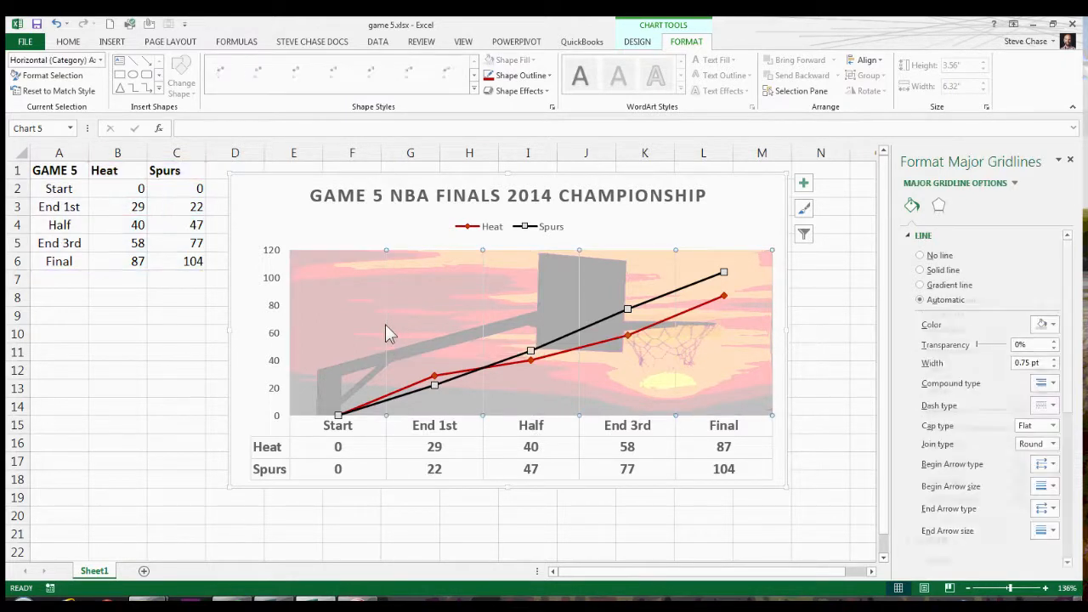
key(Escape)
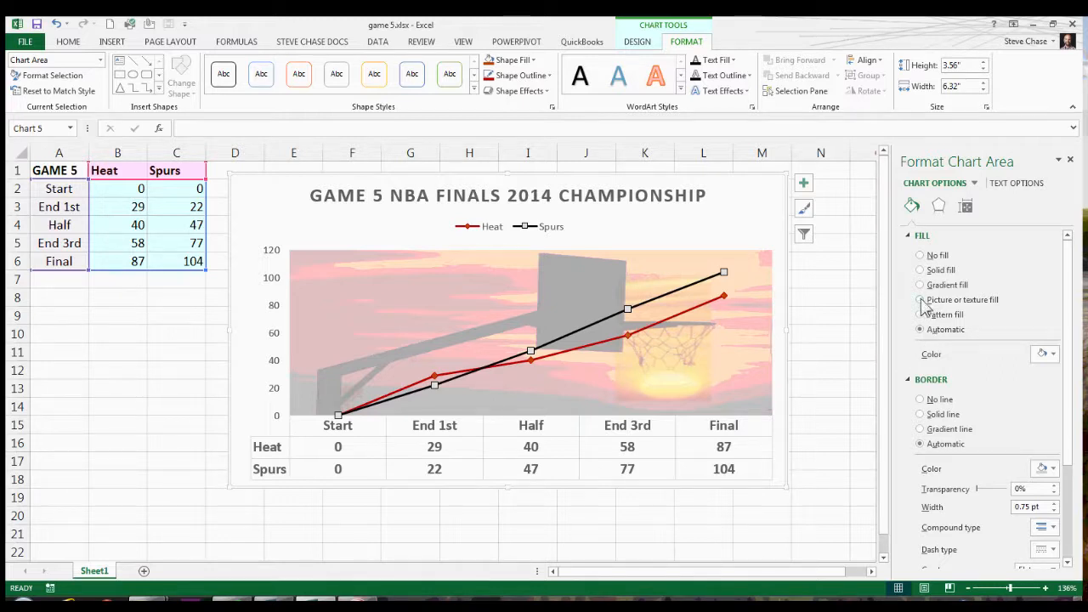
Replace the plot area's picture with the "Spurs Game Feb 1" photo from OneDrive.
click(715, 342)
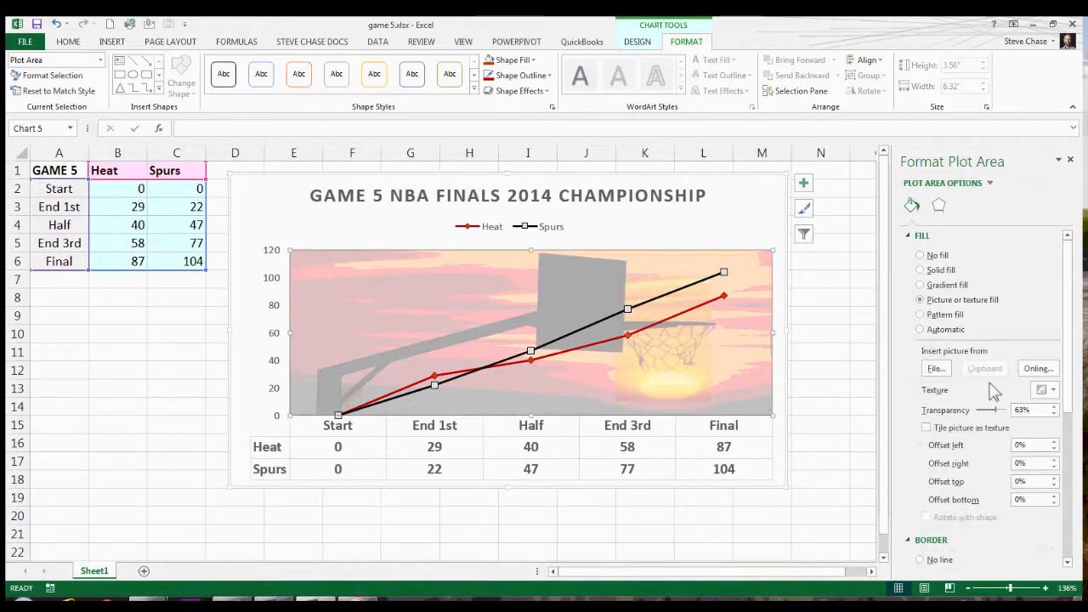
click(1035, 370)
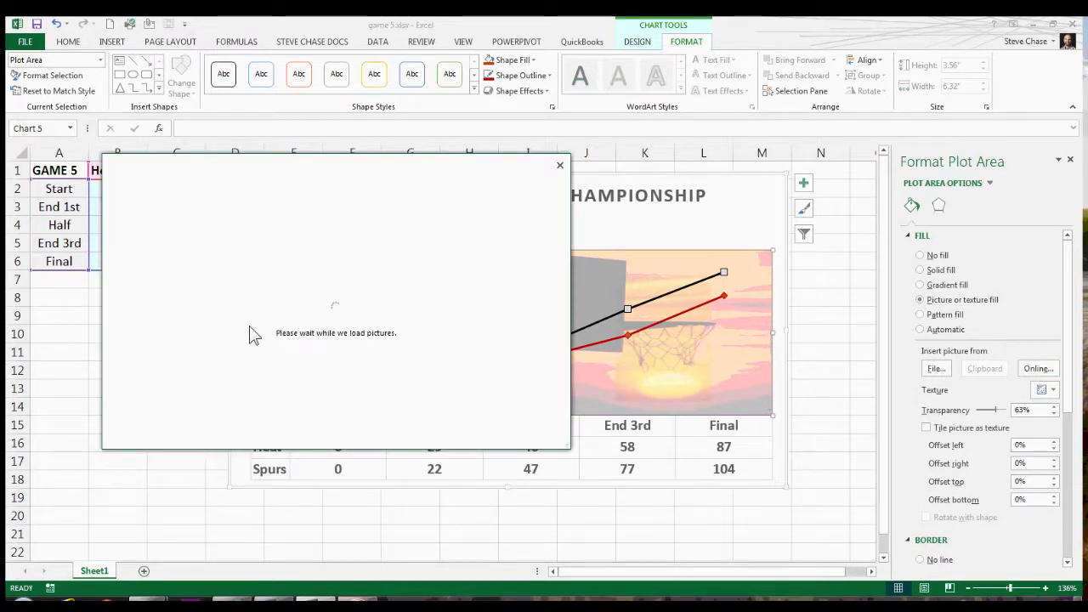
click(393, 319)
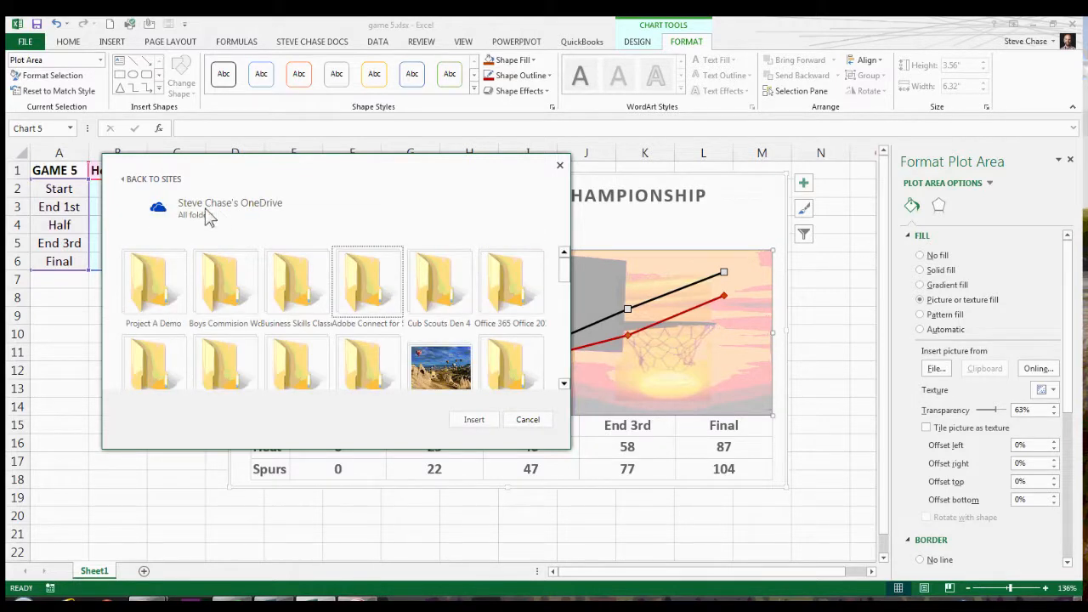
click(440, 282)
drag(566, 273, 564, 311)
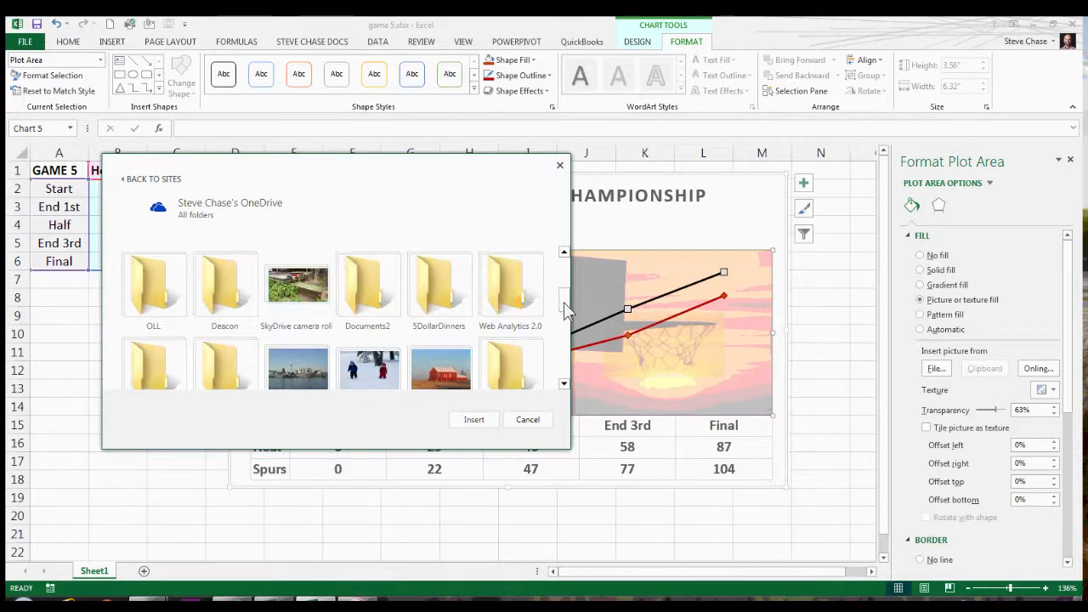
drag(562, 303, 563, 340)
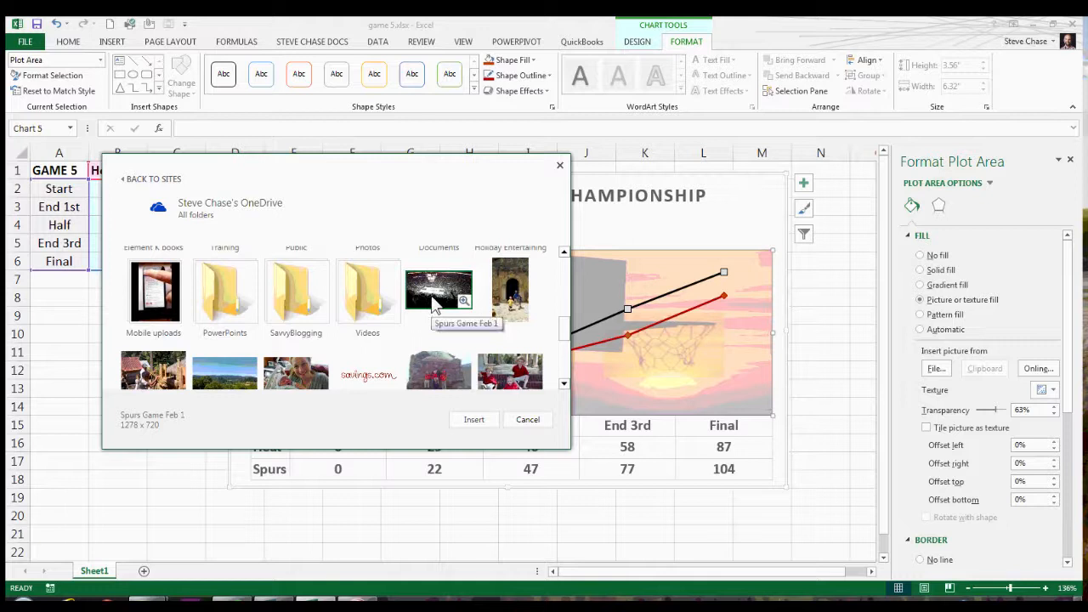
click(435, 303)
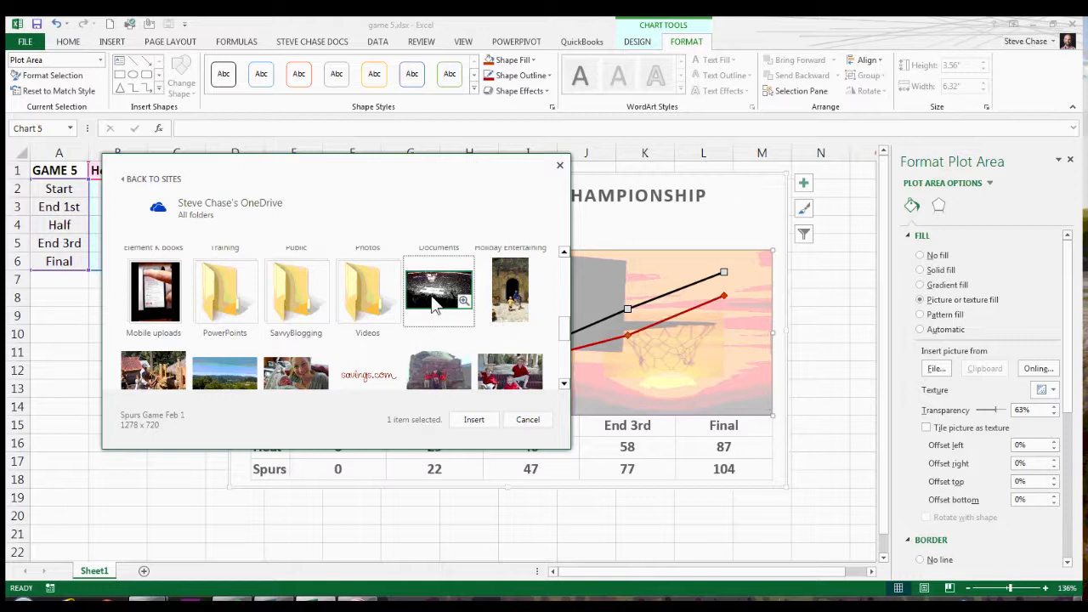
click(474, 420)
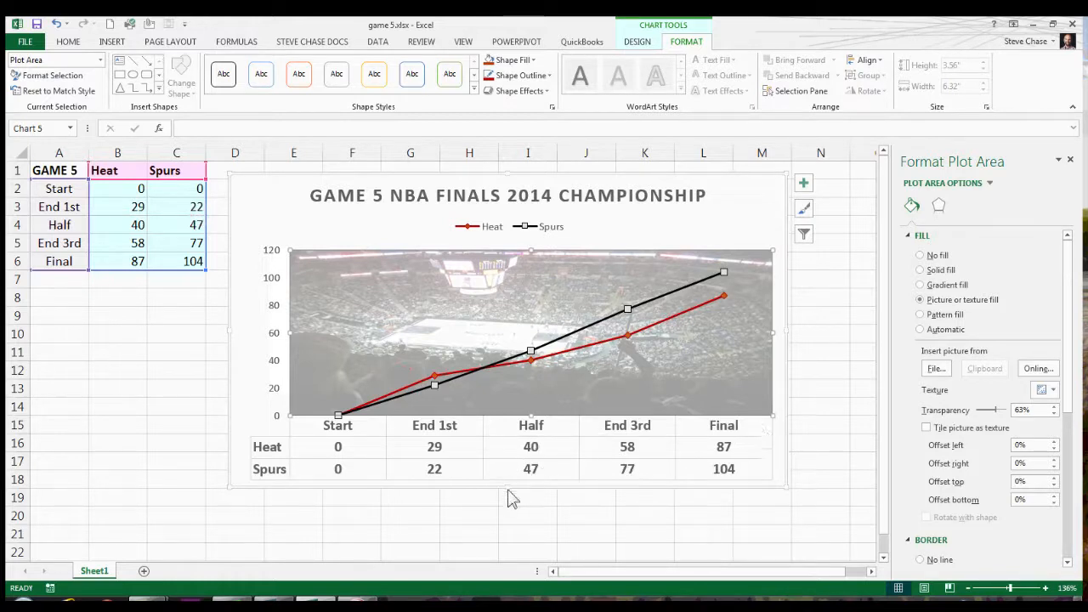
Enlarge the chart downward to about 4.16" high.
drag(509, 491, 510, 540)
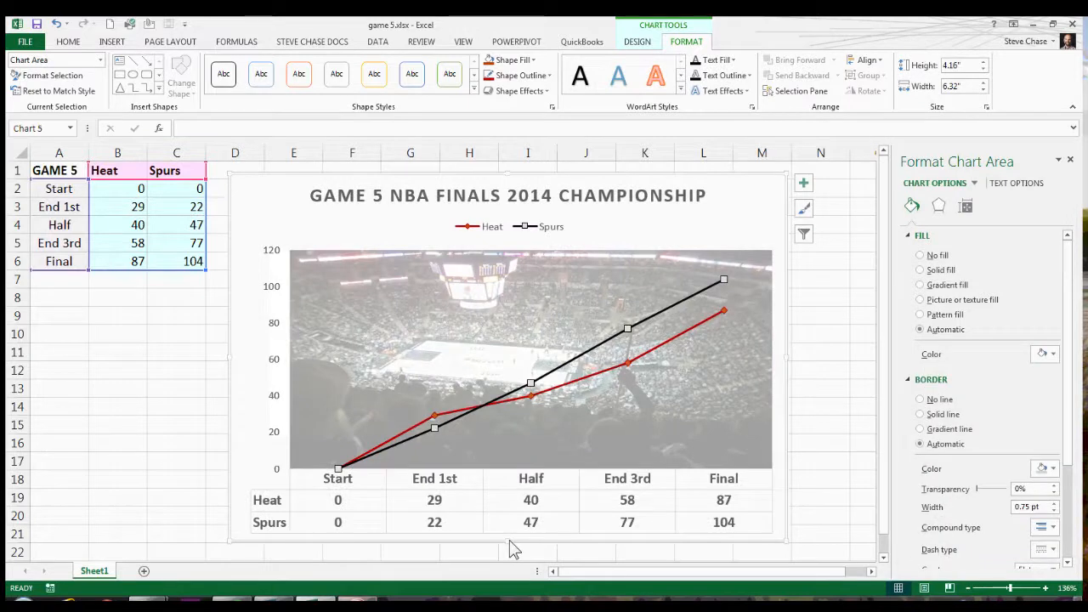